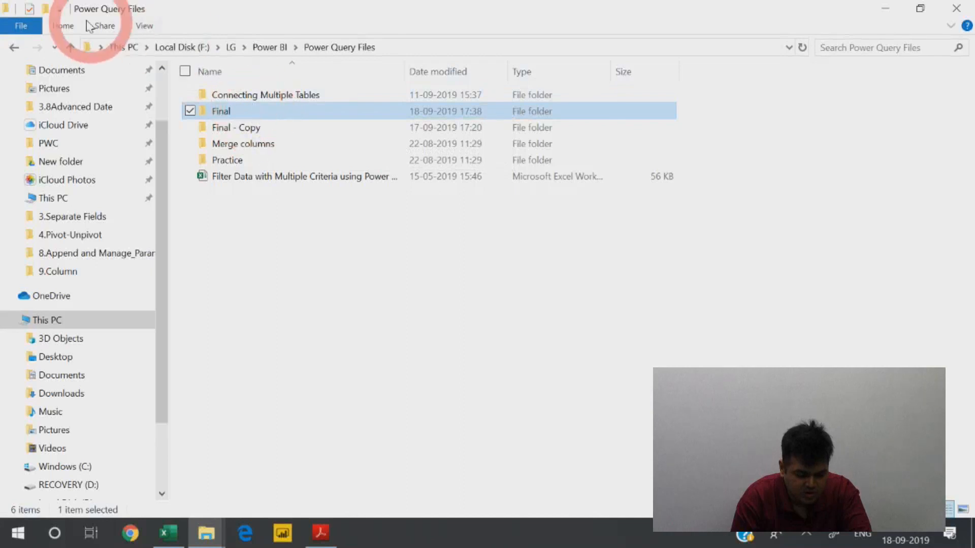
- Open the Steps folder inside the Desktop's Power Query > 4.Pivot-Unpivot folder
scroll(61, 152, up, 2)
click(56, 101)
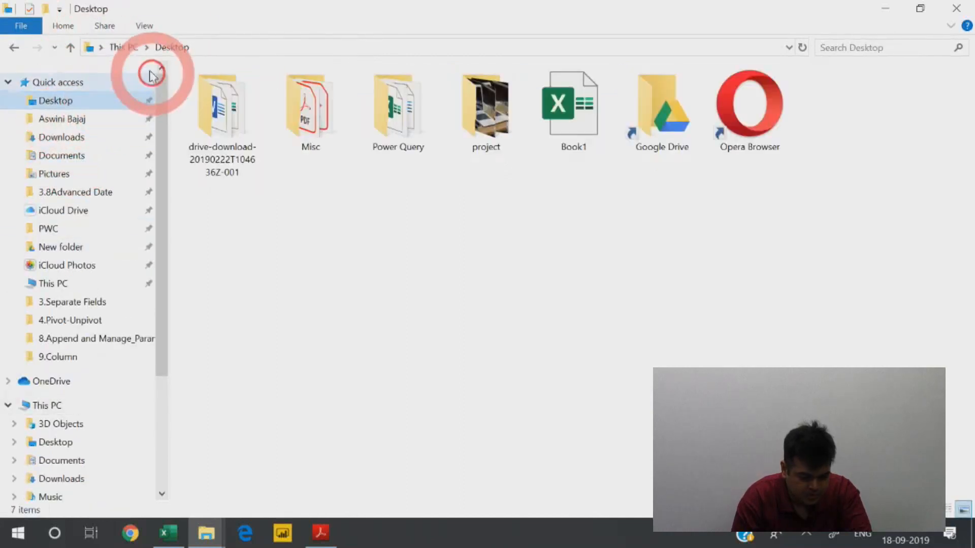
click(412, 124)
double_click(412, 124)
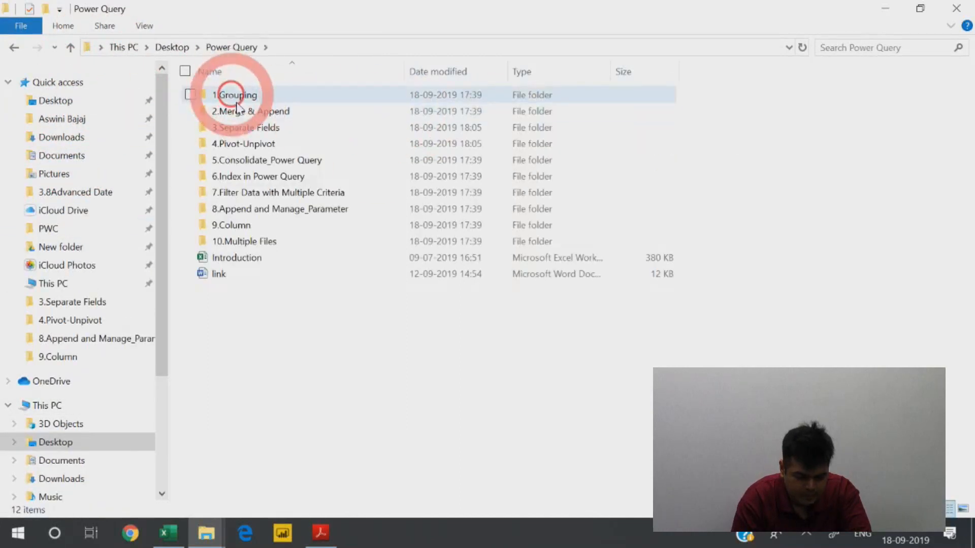
double_click(239, 146)
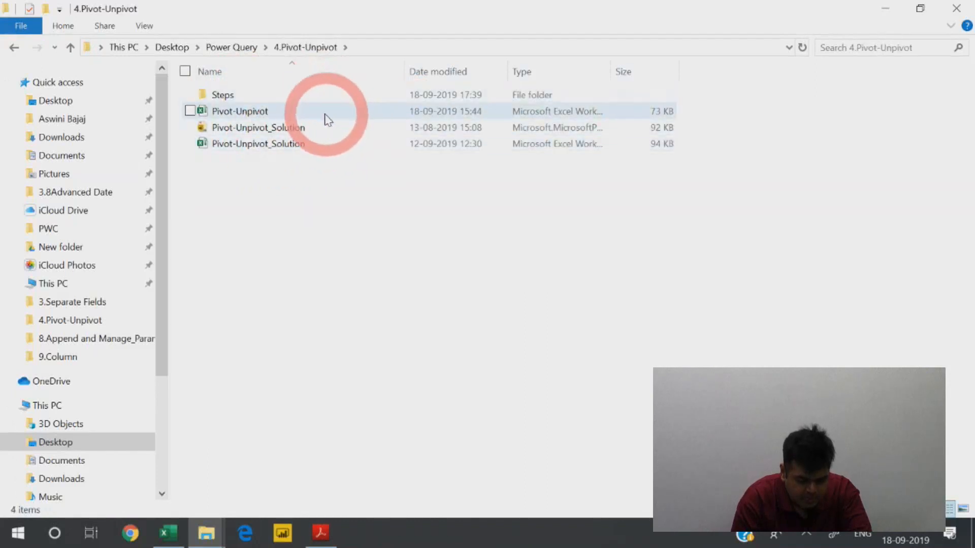
double_click(321, 96)
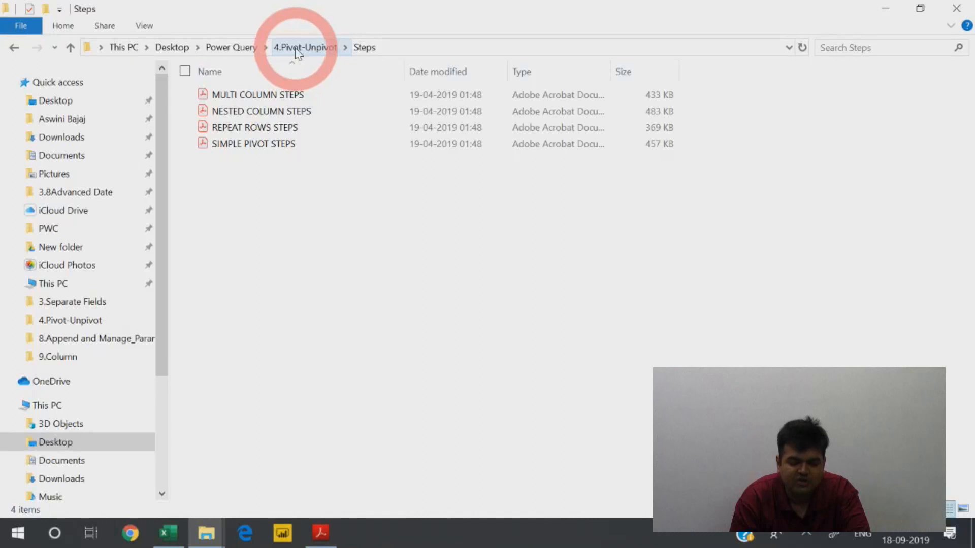
- Switch to Adobe Acrobat Reader and read the unpivot instructions in SIMPLE PIVOT STEPS.pdf through to the Close & Load step
click(321, 532)
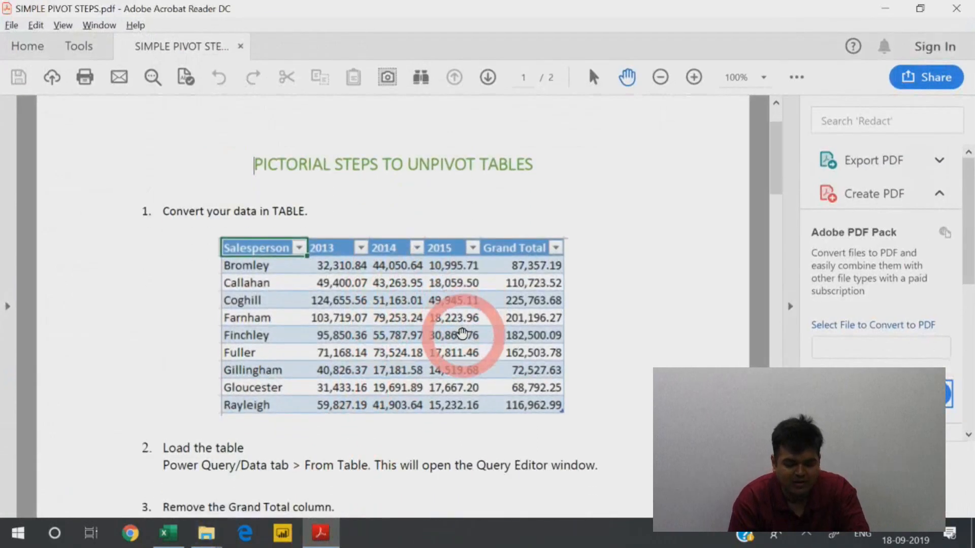
scroll(460, 330, down, 5)
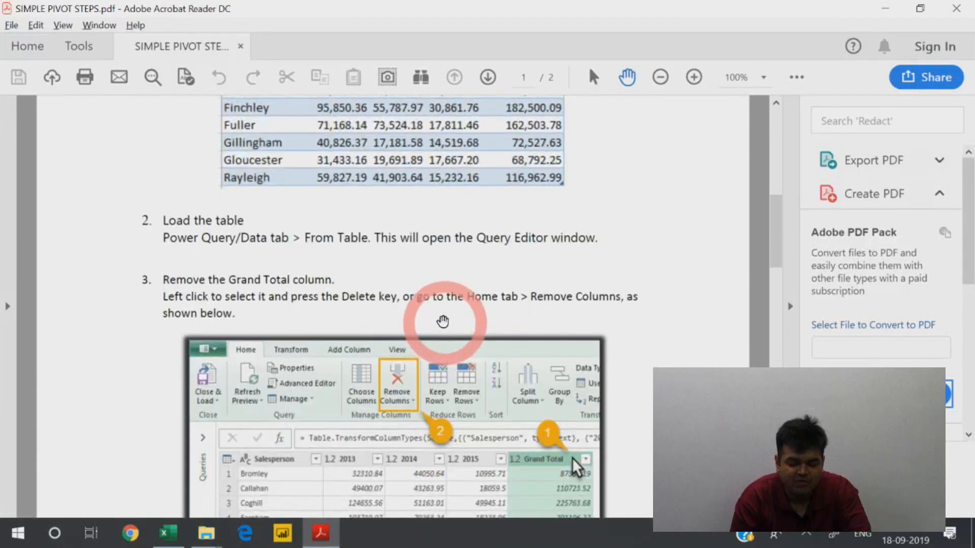
scroll(443, 321, down, 1)
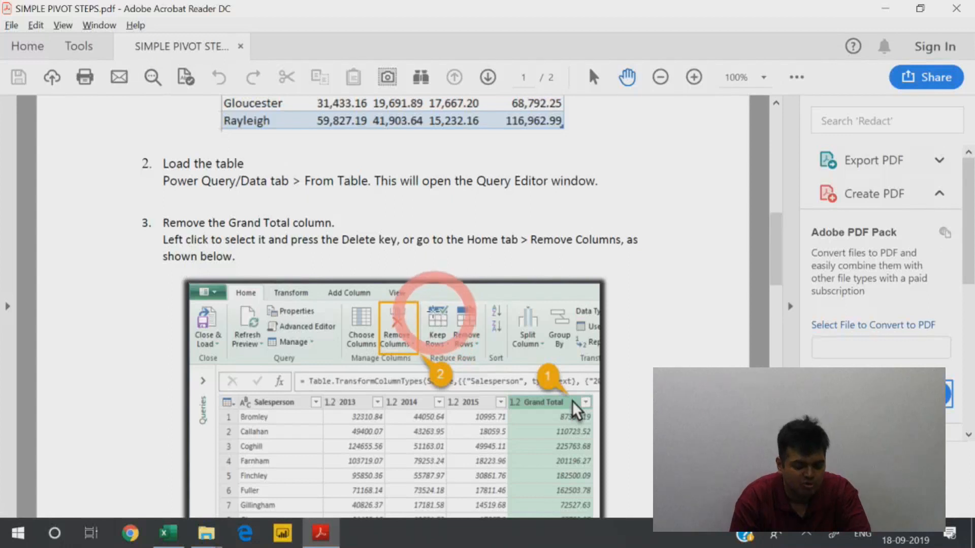
scroll(440, 307, down, 2)
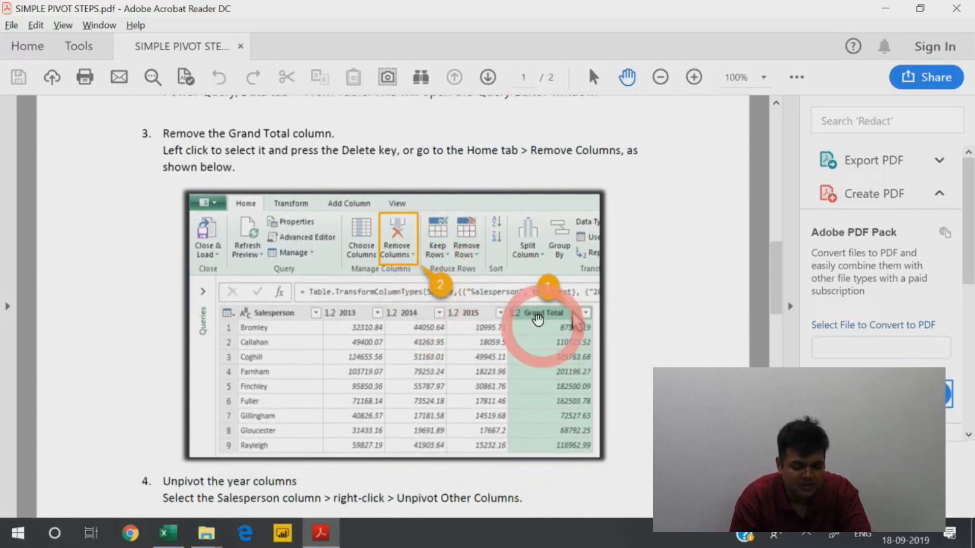
scroll(465, 269, down, 9)
drag(779, 323, 784, 389)
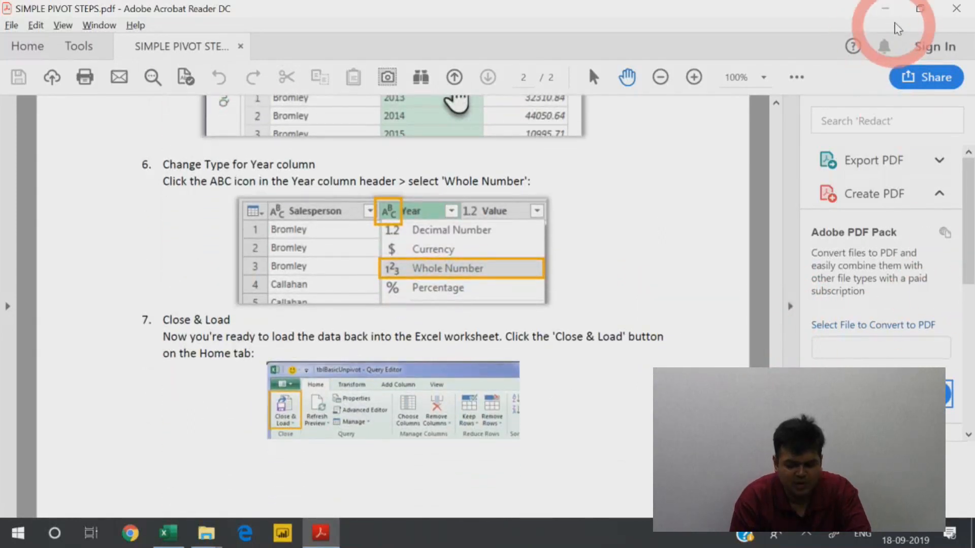
click(869, 10)
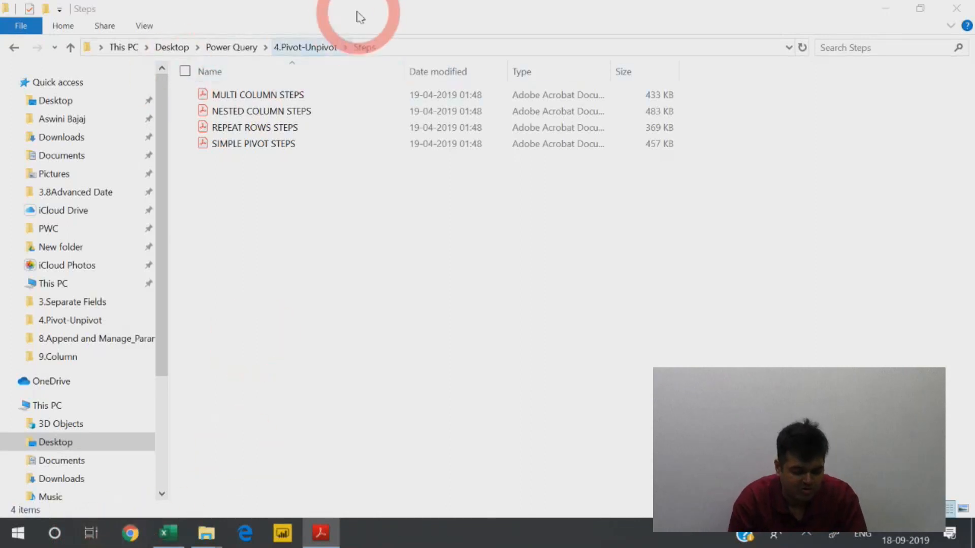
- Switch to the Pivot-Unpivot workbook in Excel and look over its Nested Column, Multi Column and Repeat sheets
click(320, 48)
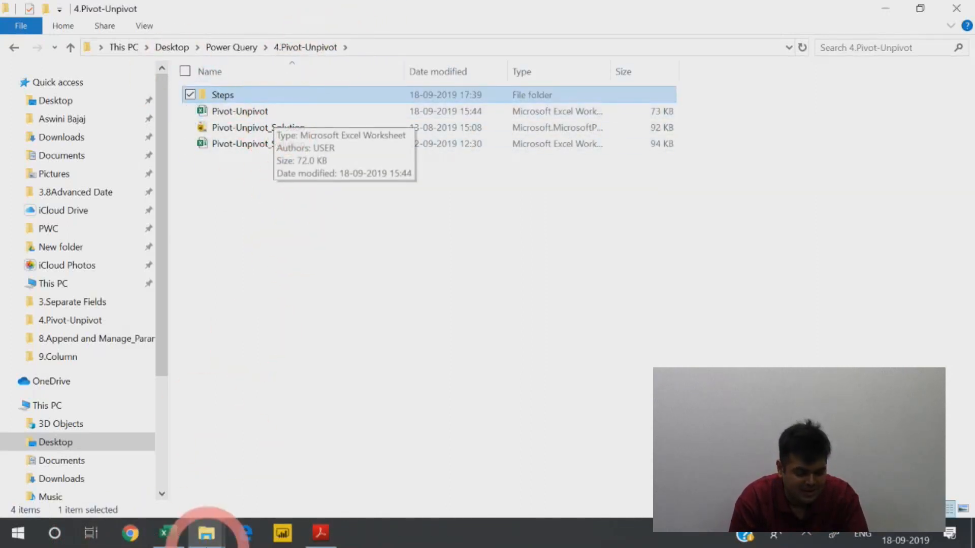
click(168, 533)
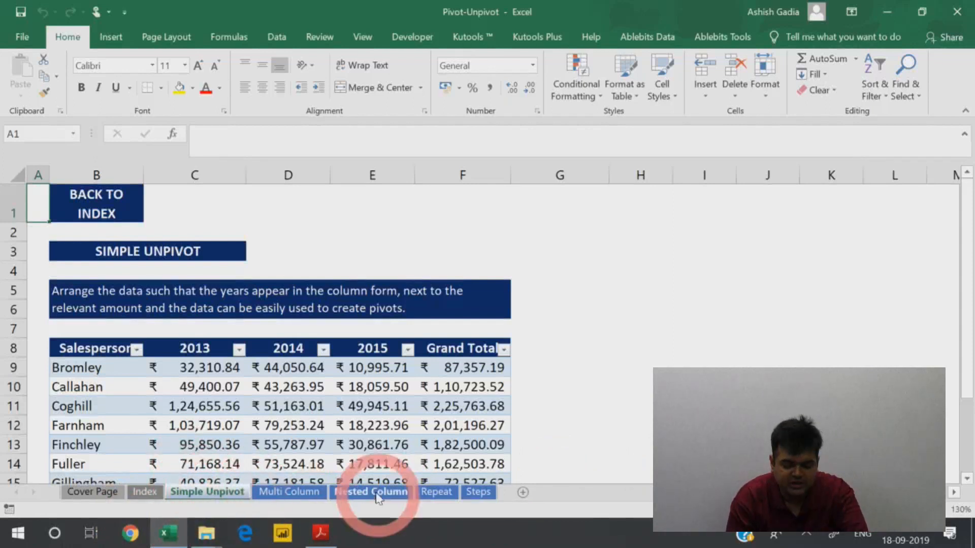
click(363, 494)
click(288, 492)
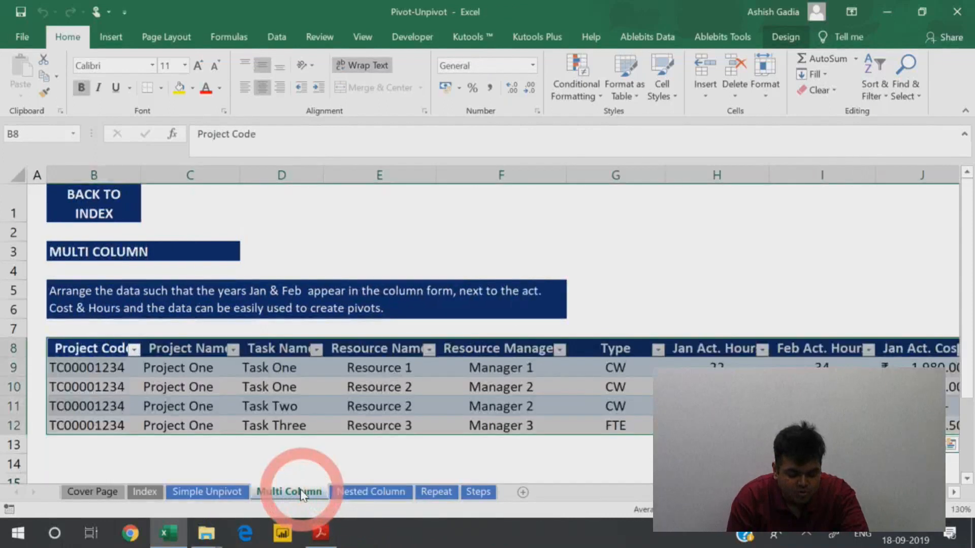
click(436, 494)
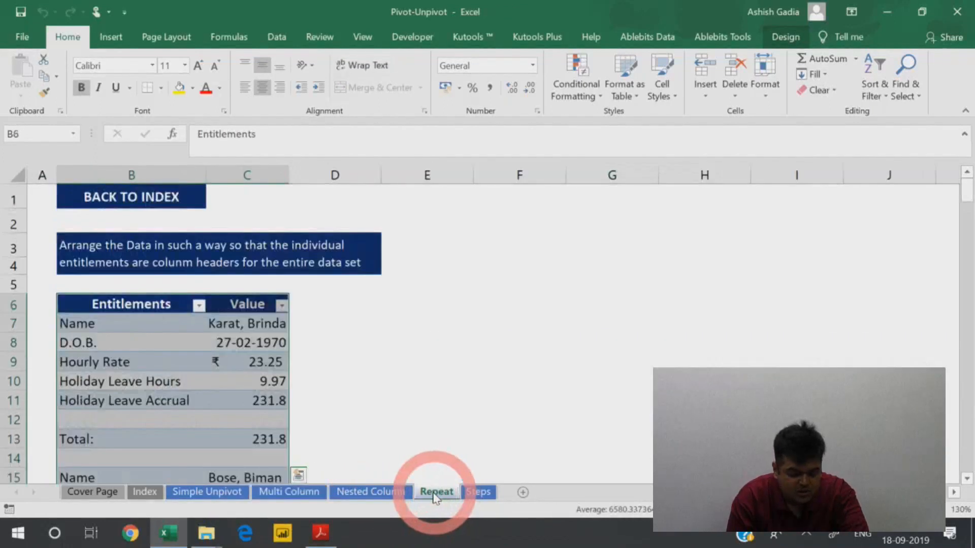
scroll(401, 445, down, 4)
scroll(400, 447, up, 4)
- Go to the Simple Unpivot sheet and examine the table's Salesperson, 2013, 2014, 2015 and Grand Total columns
click(206, 492)
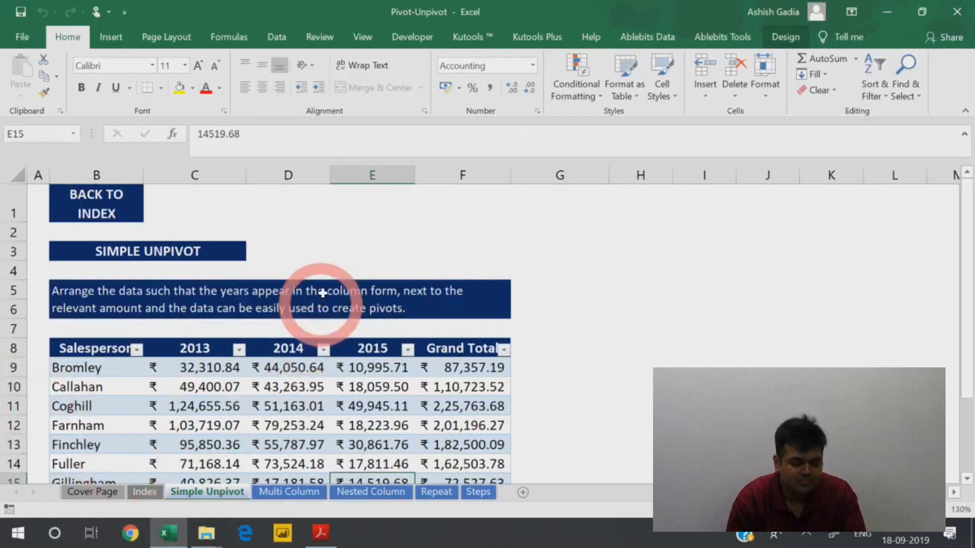
scroll(320, 287, down, 2)
scroll(317, 282, up, 1)
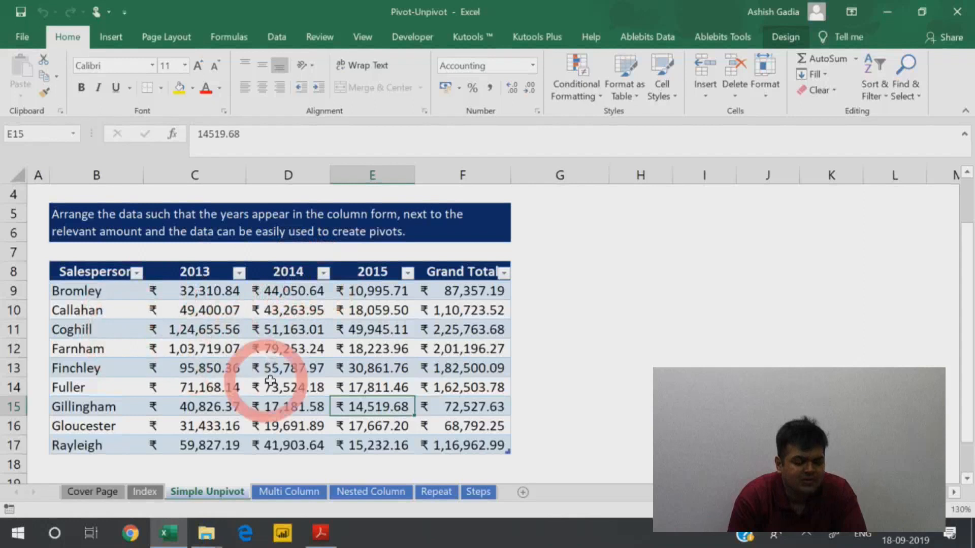
scroll(258, 369, down, 2)
ctrl+scroll(257, 369, up, 3)
scroll(258, 369, up, 1)
drag(130, 254, 149, 435)
drag(283, 254, 291, 411)
drag(368, 252, 394, 412)
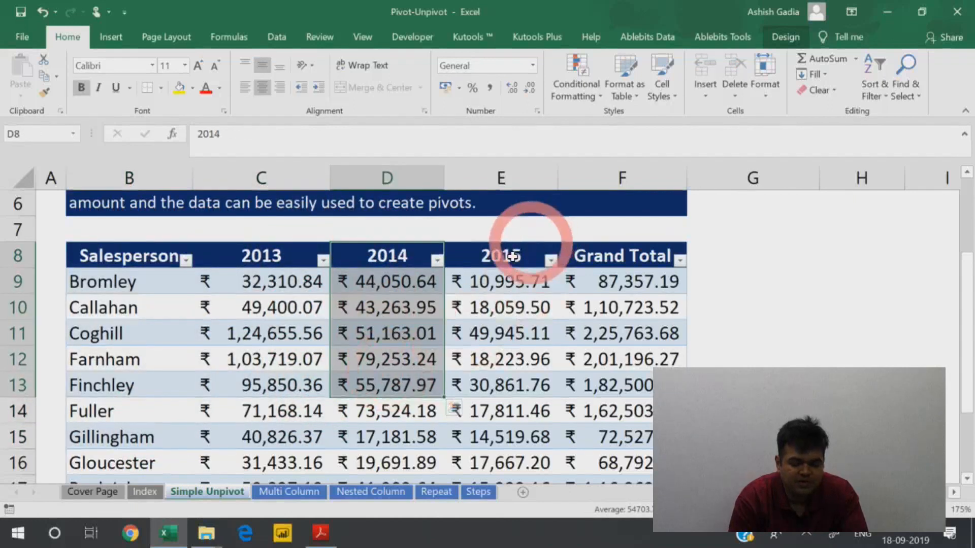
drag(525, 252, 524, 367)
drag(637, 255, 649, 396)
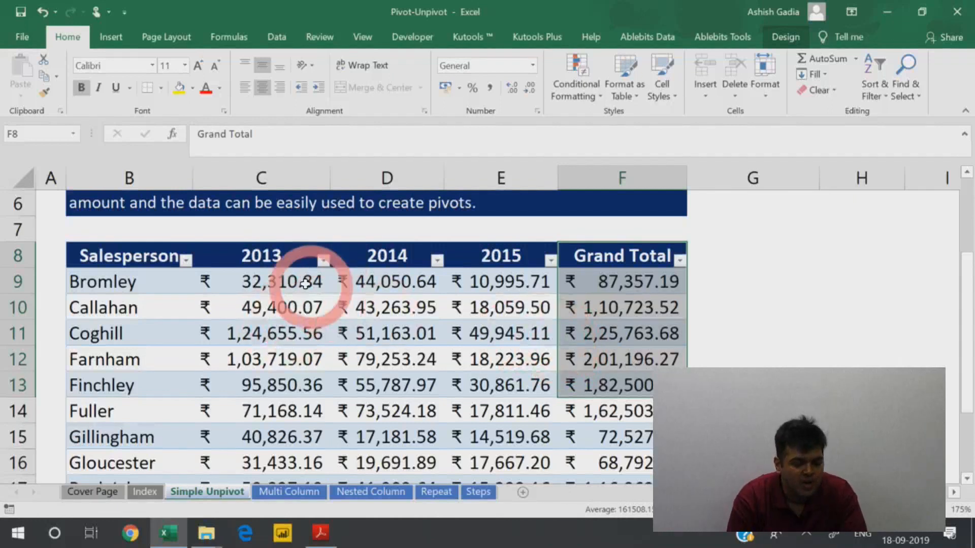
- Examine how the year headers relate to the salesperson rows and their amounts in the Simple Unpivot table
click(274, 255)
click(394, 255)
click(498, 255)
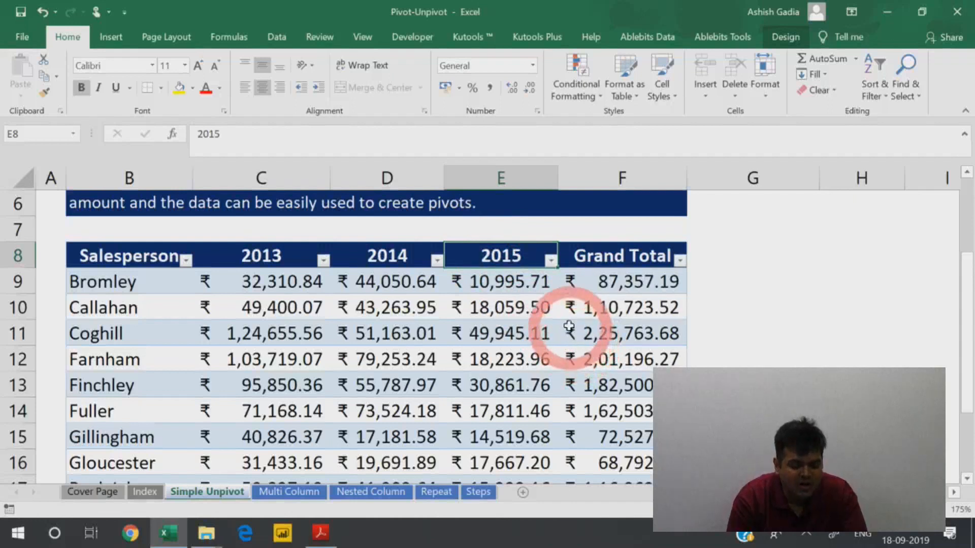
click(706, 252)
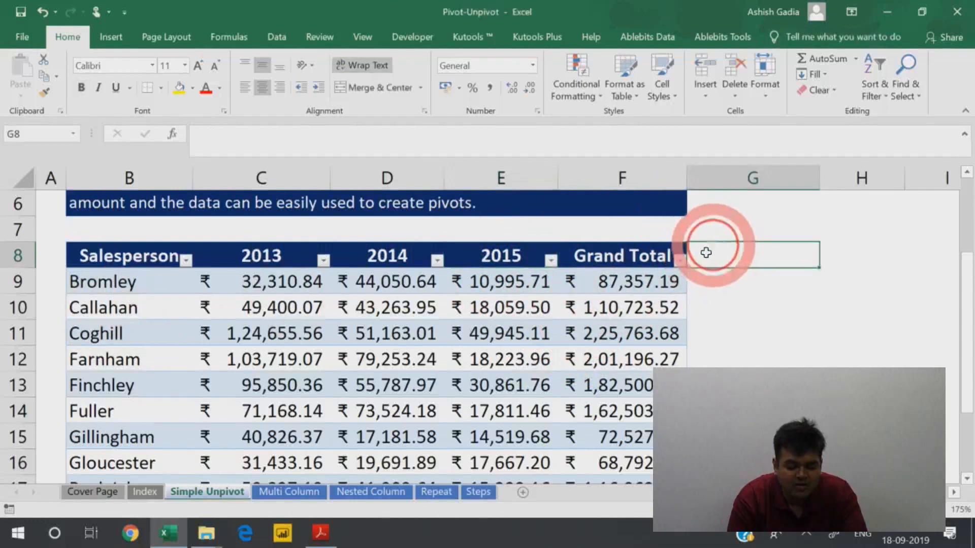
click(129, 286)
click(137, 310)
click(138, 332)
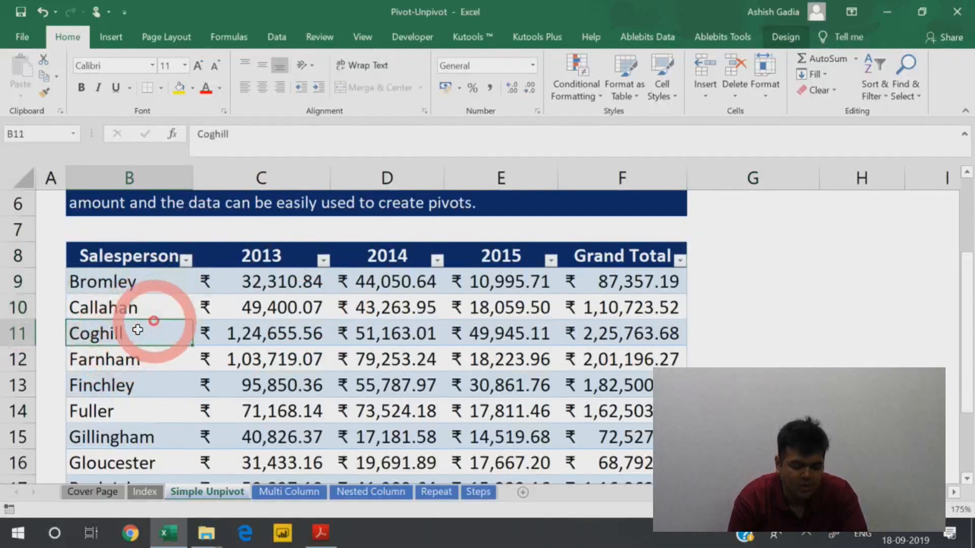
click(122, 285)
drag(131, 294, 158, 317)
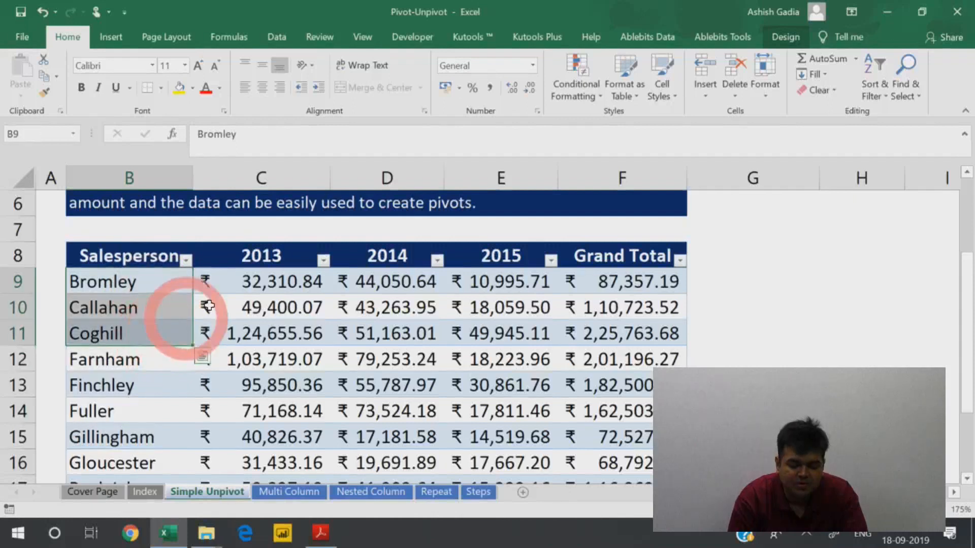
click(211, 283)
click(215, 308)
click(222, 336)
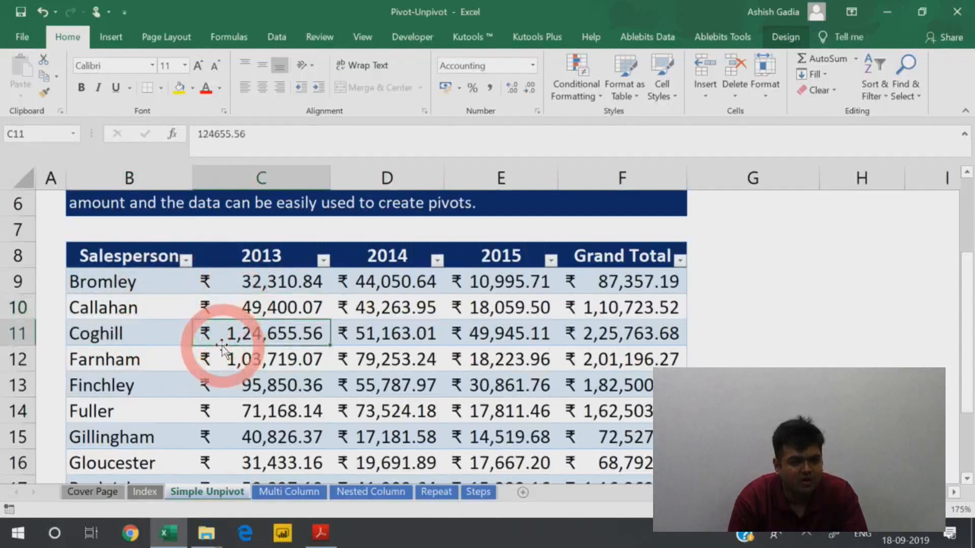
click(380, 308)
click(371, 345)
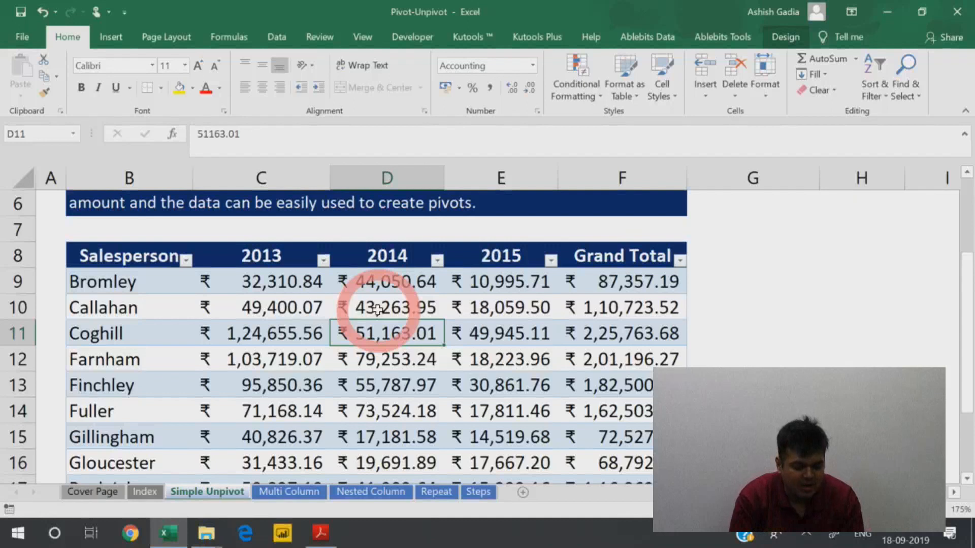
key(Up)
key(Up)
key(Left)
key(Left)
key(Up)
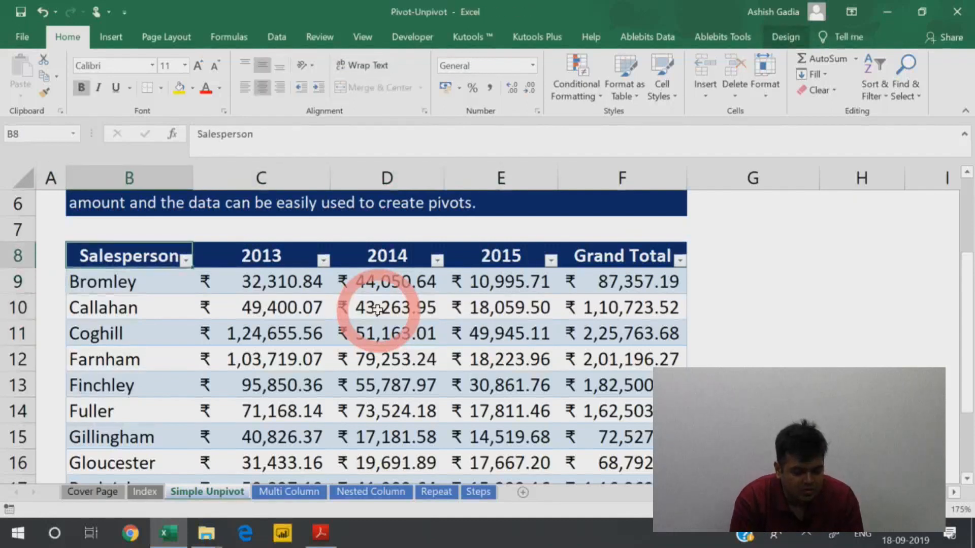
key(ctrl+a)
scroll(377, 310, down, 1)
key(Right)
key(Right)
key(Right)
key(Right)
key(Right)
key(Right)
key(Right)
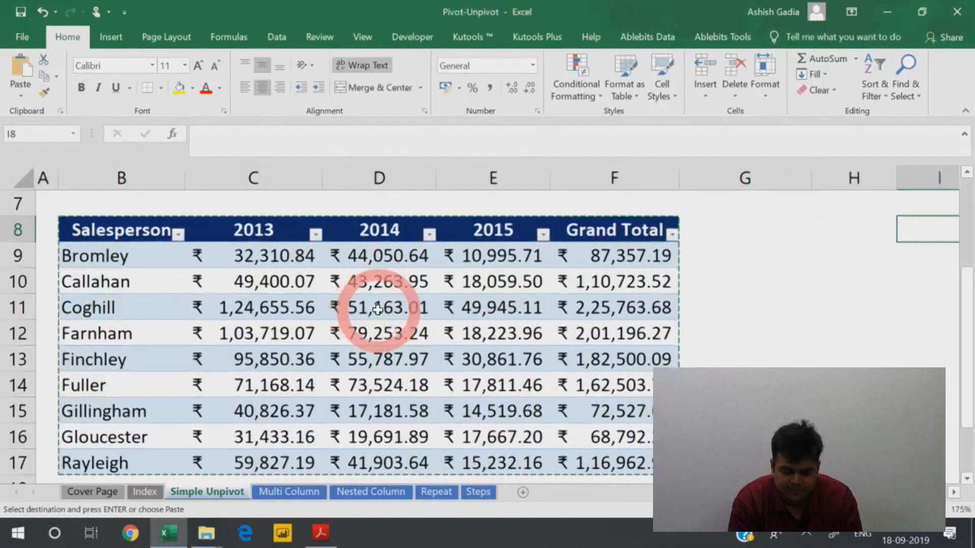
key(Left)
key(ctrl+alt+v)
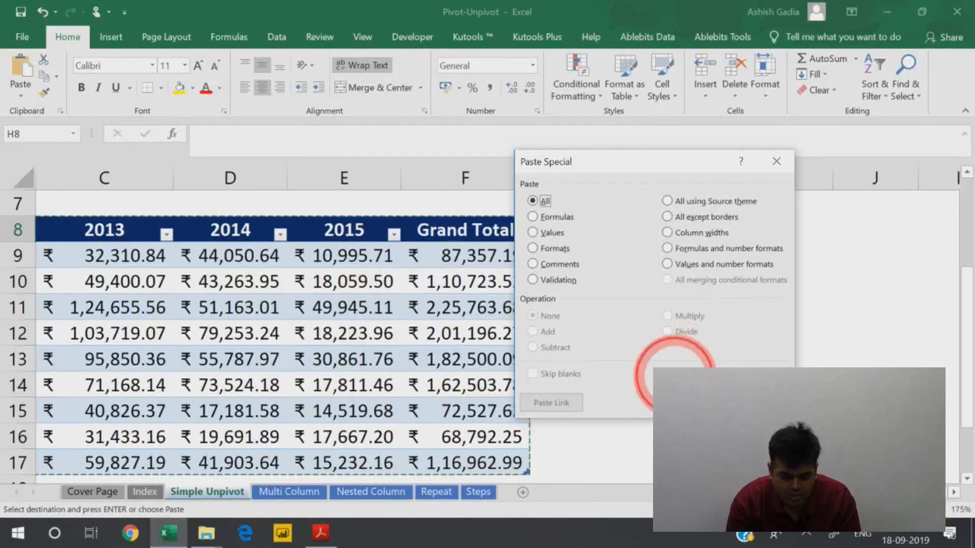
key(Escape)
click(444, 232)
key(ctrl+shift+Left)
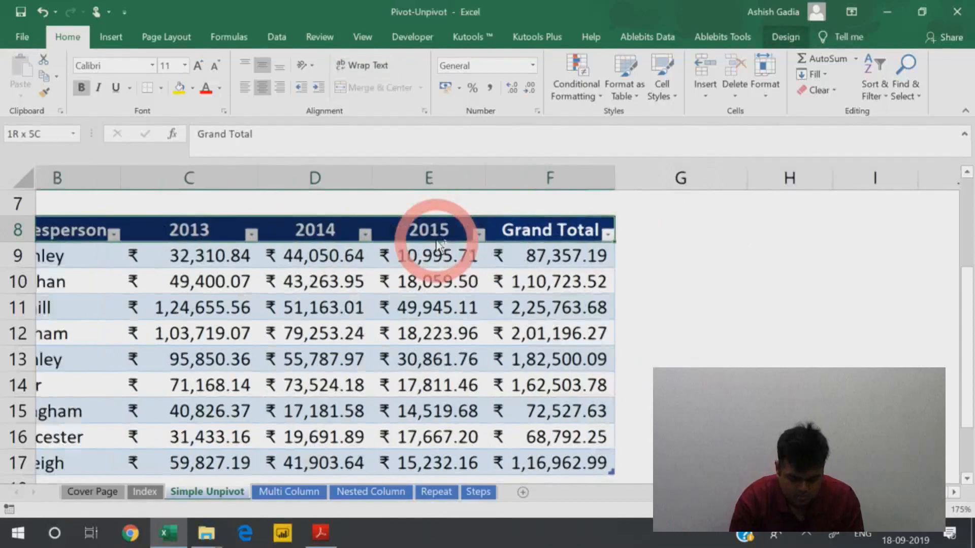
key(ctrl+shift+Down)
key(ctrl+c)
key(Right)
key(Right)
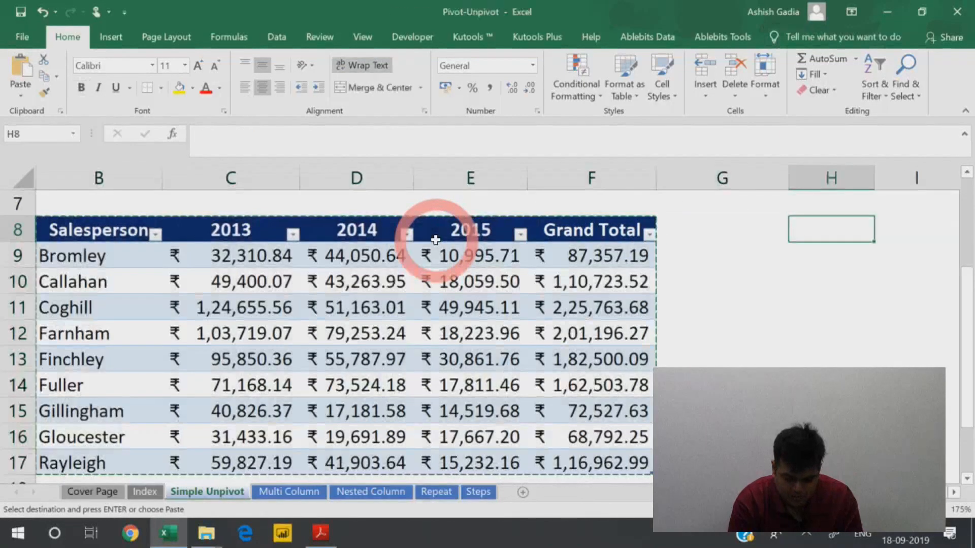
key(ctrl+alt+v)
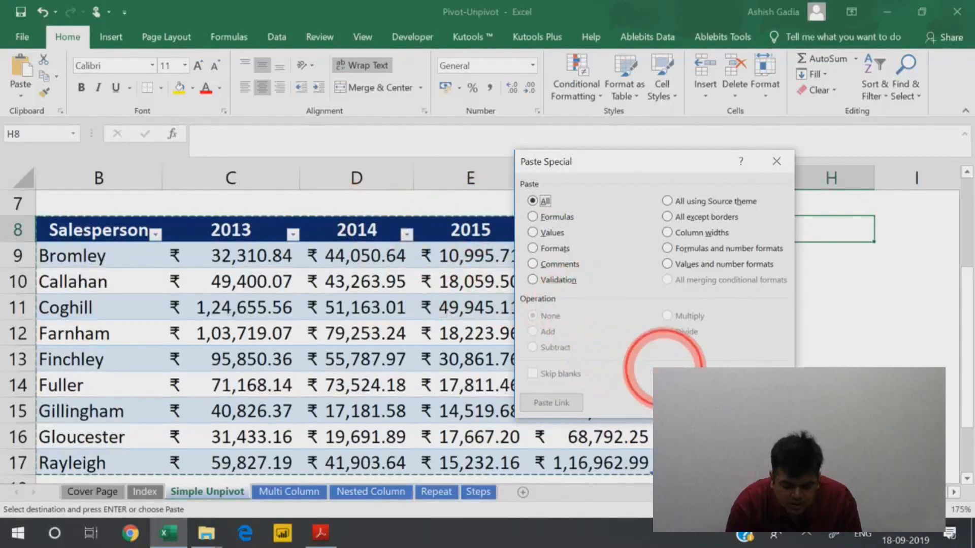
key(Escape)
key(Escape)
click(759, 330)
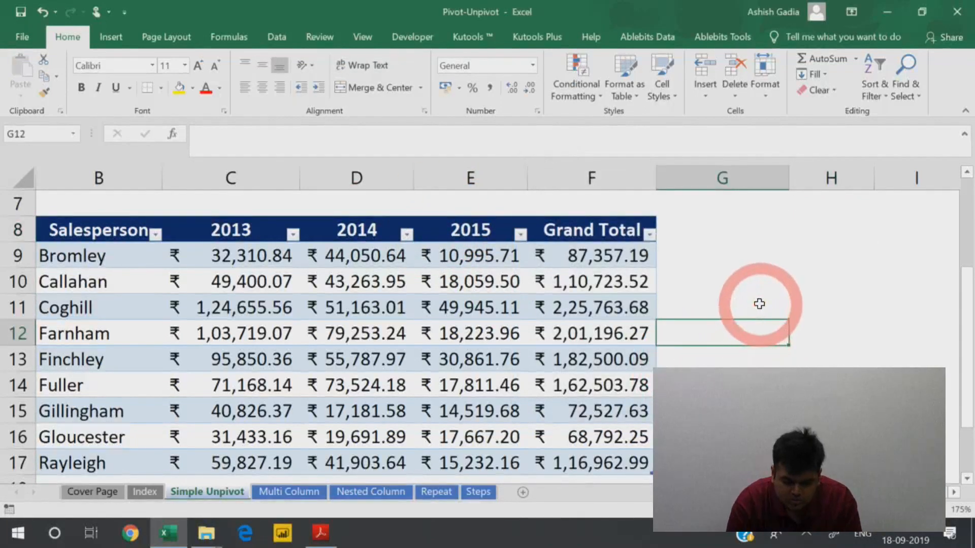
- Check the salesperson table's header row and its table design properties and style options
click(127, 238)
key(Right)
key(Right)
key(Right)
key(Right)
key(Right)
key(Right)
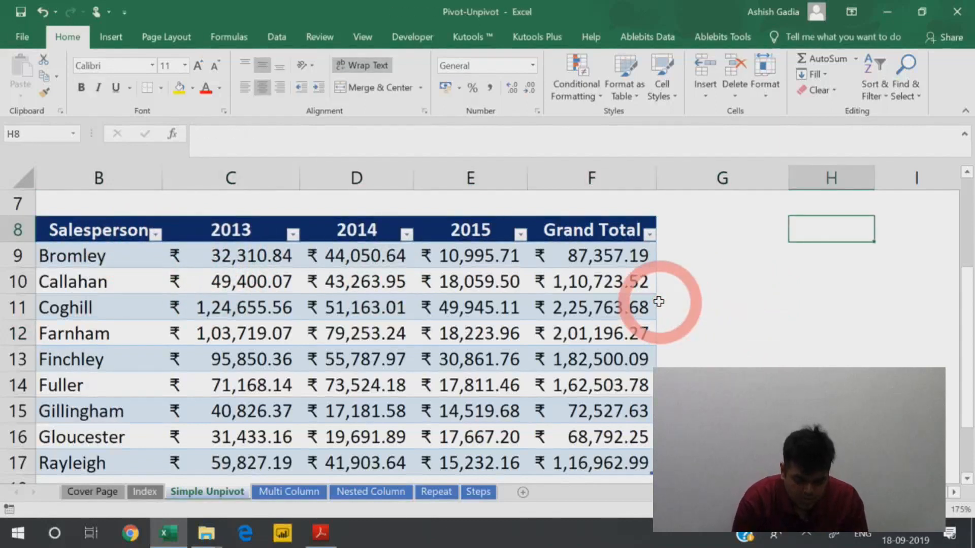
key(Left)
key(Left)
click(785, 36)
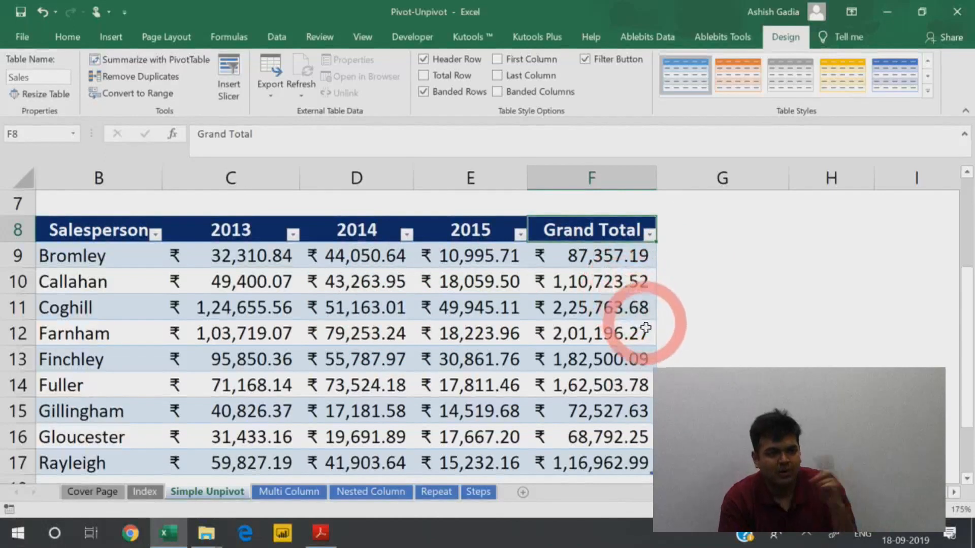
- Enter a TRANSPOSE formula in cell H8 that references the table's Salesperson header
click(751, 251)
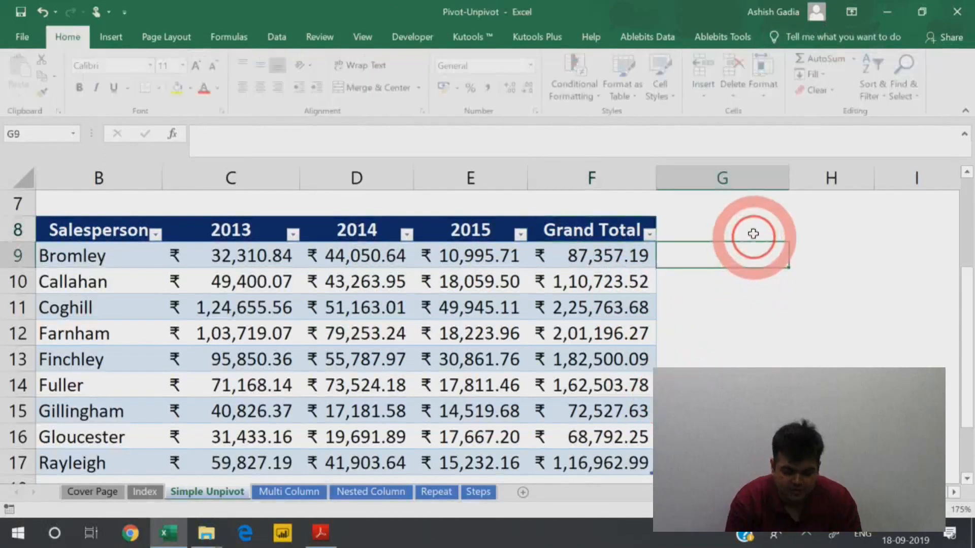
click(777, 228)
click(794, 230)
text(=)
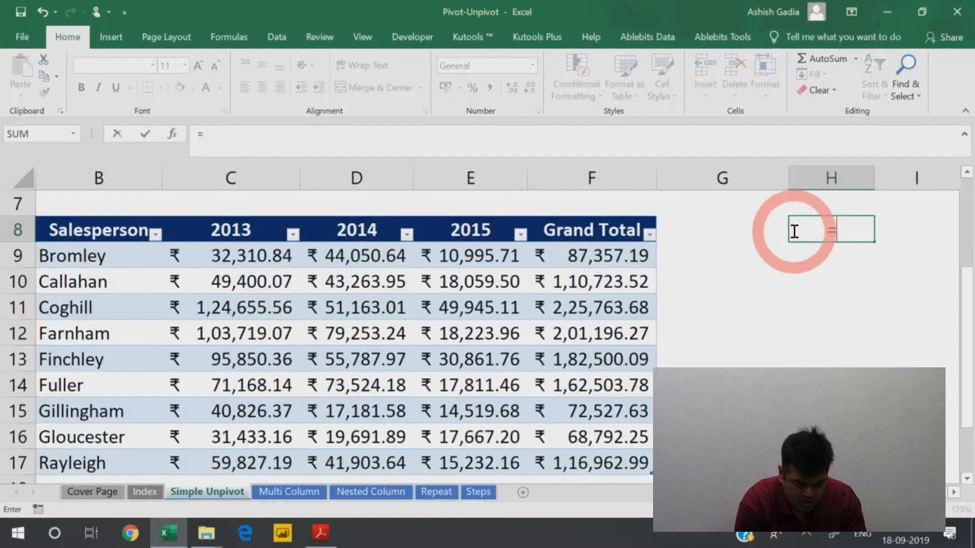
text(tran)
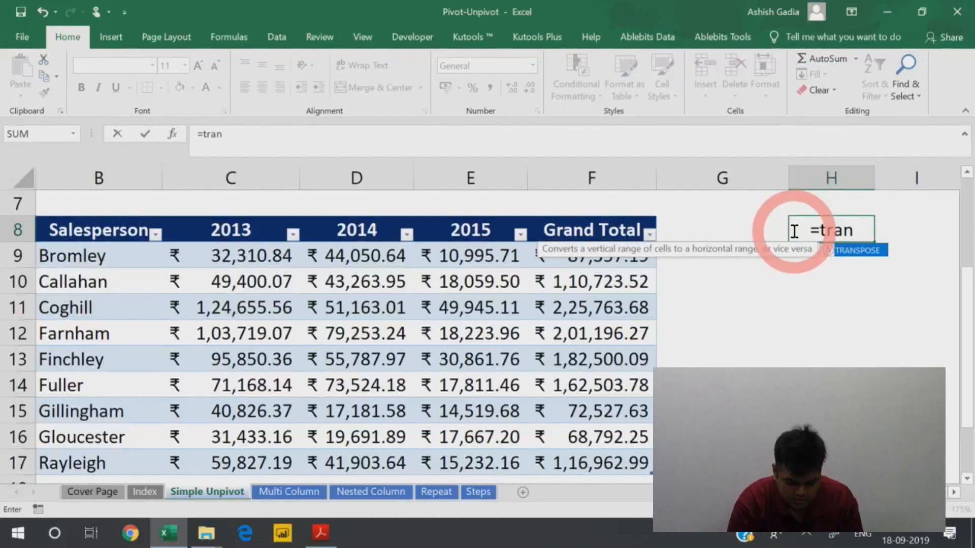
key(Tab)
key(Left)
key(Left)
key(Left)
key(Left)
key(Left)
key(Left)
text())
key(Return)
- Copy the whole Sales table including its header row
key(shift+Right)
key(shift+Right)
key(shift+Right)
key(shift+Right)
key(shift+Right)
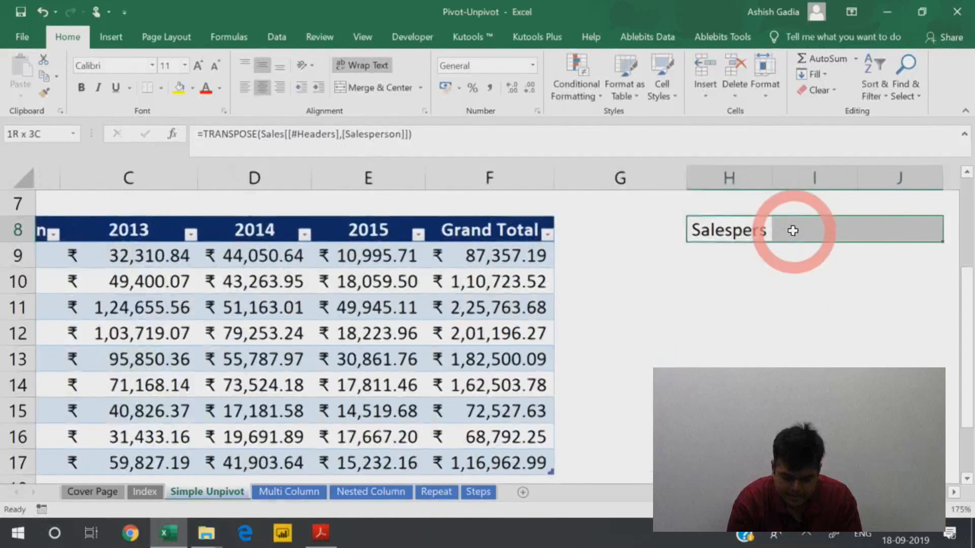
key(Left)
key(Left)
key(Left)
key(Left)
key(Left)
key(Left)
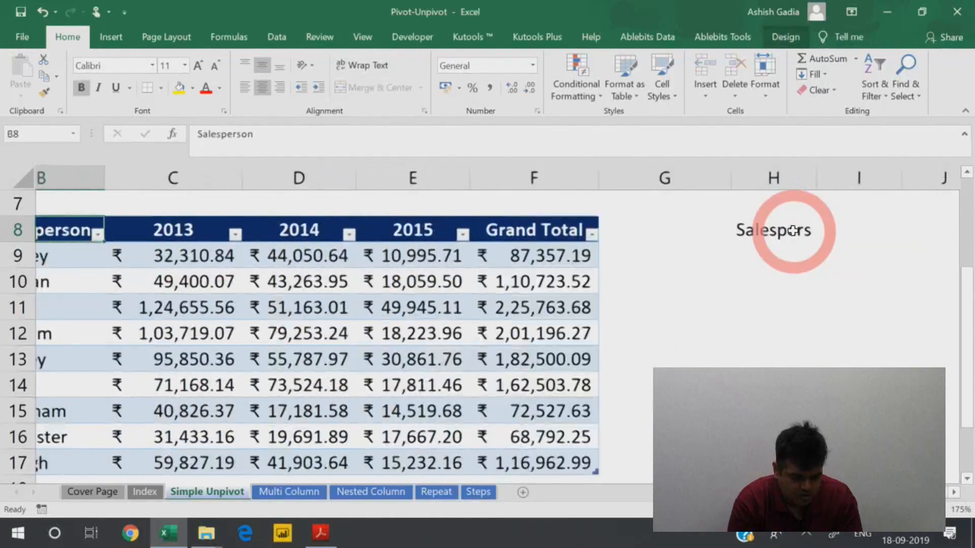
key(ctrl+shift+Down)
key(ctrl+shift+Right)
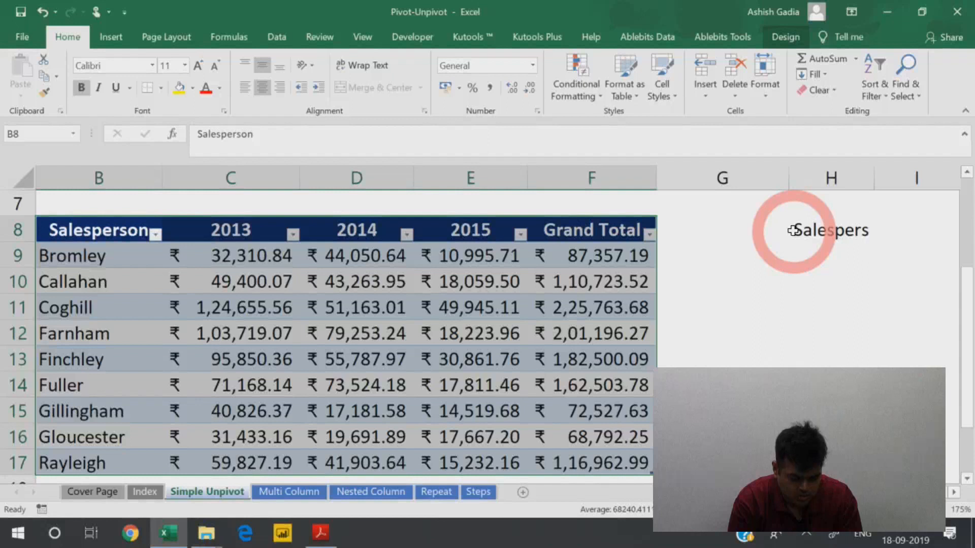
key(ctrl+c)
- Try to fill the range H8:L18 with the TRANSPOSE formula from H8
key(Right)
key(Right)
key(Right)
key(Right)
key(Right)
key(Right)
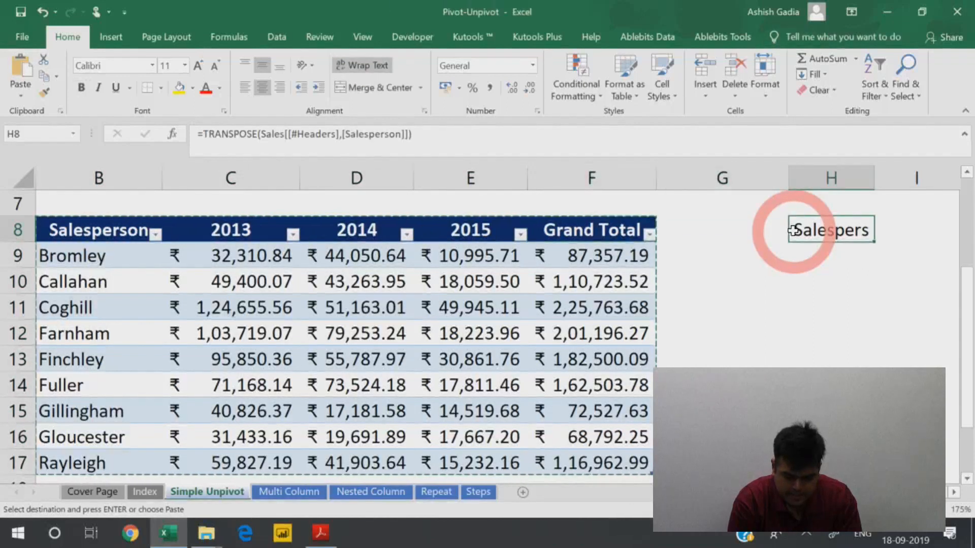
key(shift+Down)
key(shift+Down)
key(shift+Down)
key(shift+Down)
key(shift+Down)
key(shift+Right)
key(shift+Right)
key(shift+Right)
key(shift+Right)
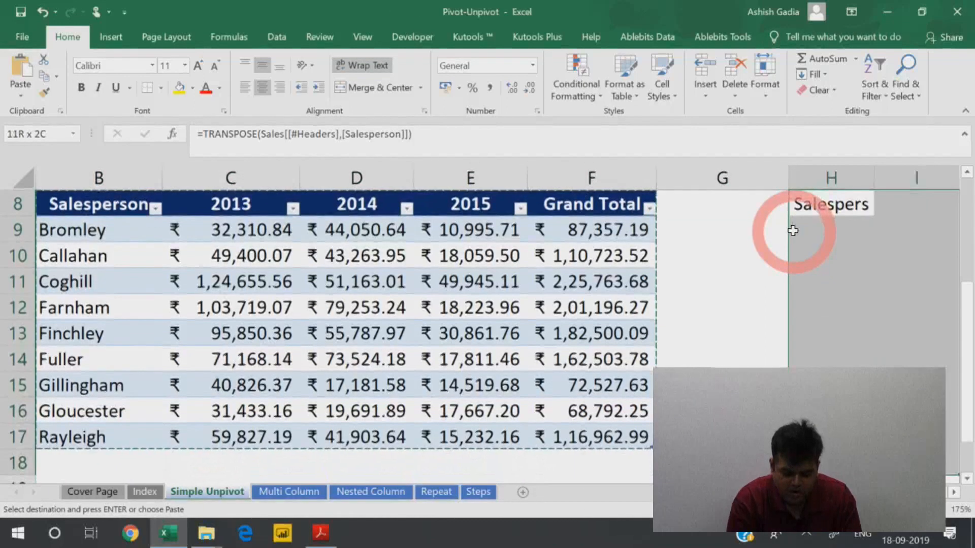
key(shift+Left)
key(shift+Down)
key(shift+Right)
key(shift+Up)
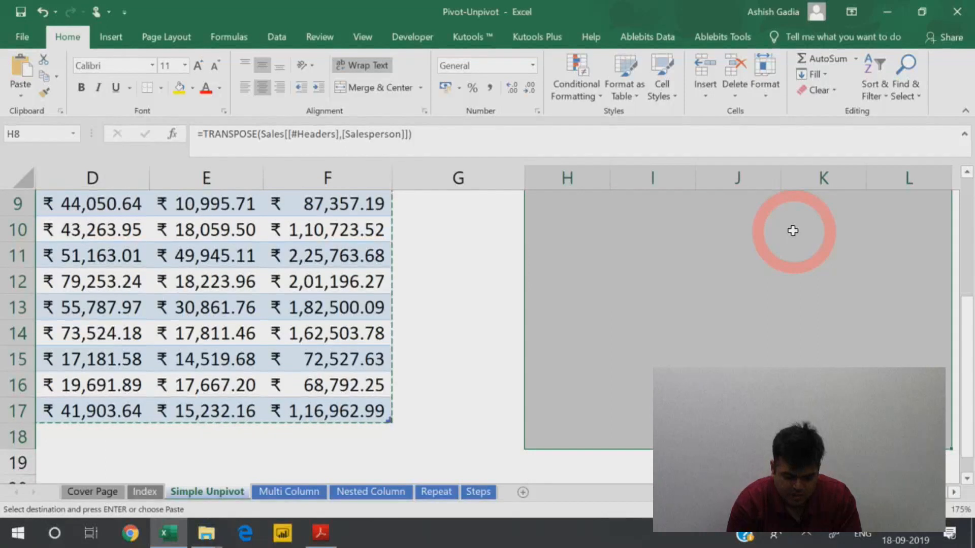
scroll(777, 238, up, 1)
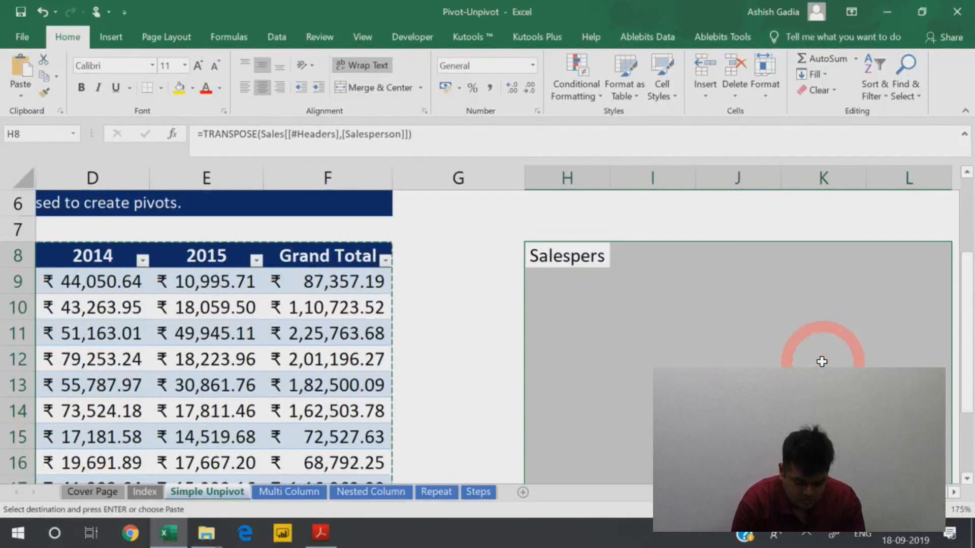
key(ctrl+Return)
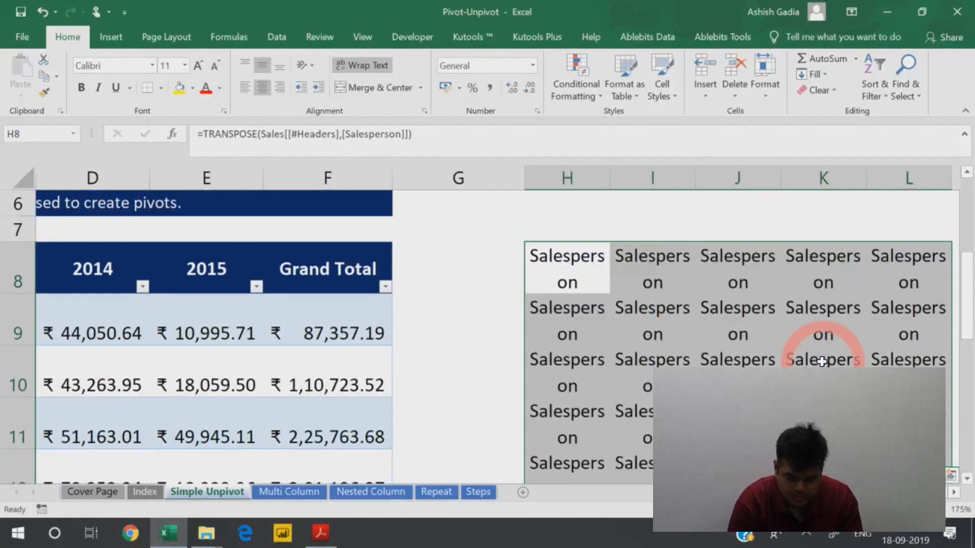
- Re-enter the TRANSPOSE formula of the Salesperson header in H8 as an array formula
double_click(590, 274)
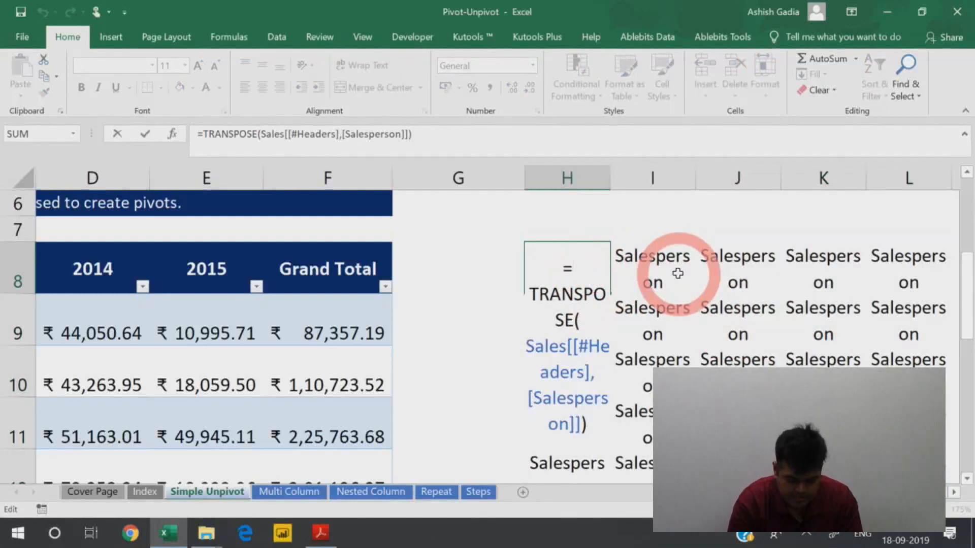
key(ctrl+shift+Return)
scroll(675, 273, down, 3)
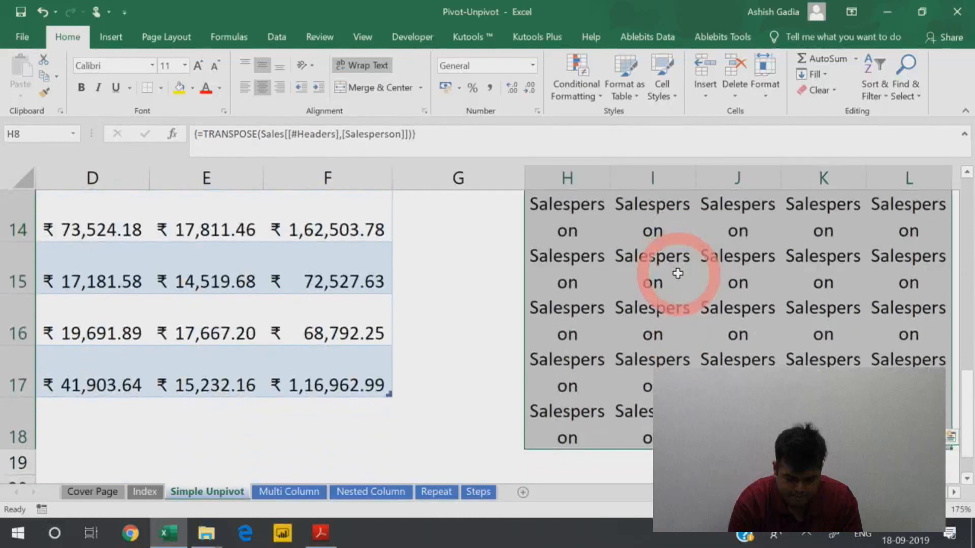
scroll(653, 285, up, 3)
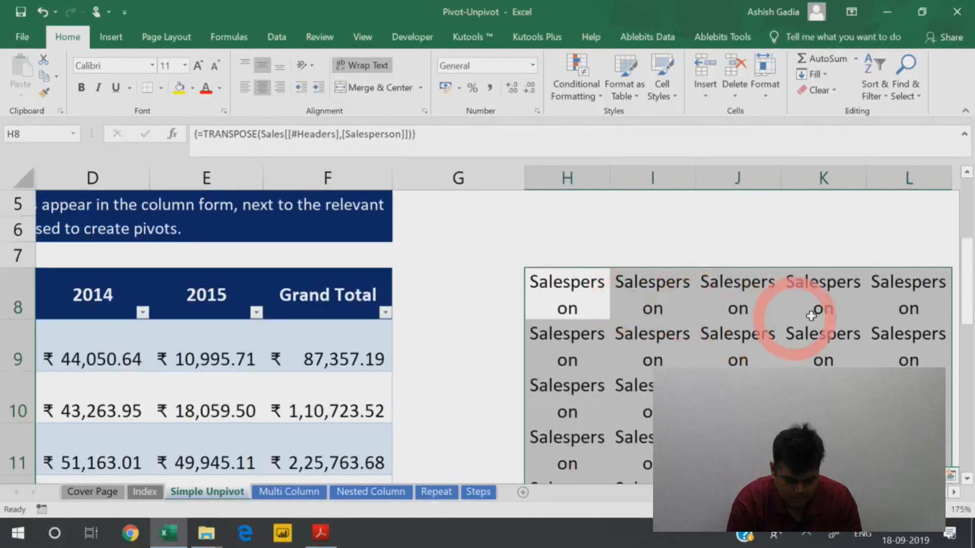
- Clear the TRANSPOSE formulas from the range H8:L18
key(F2)
key(Escape)
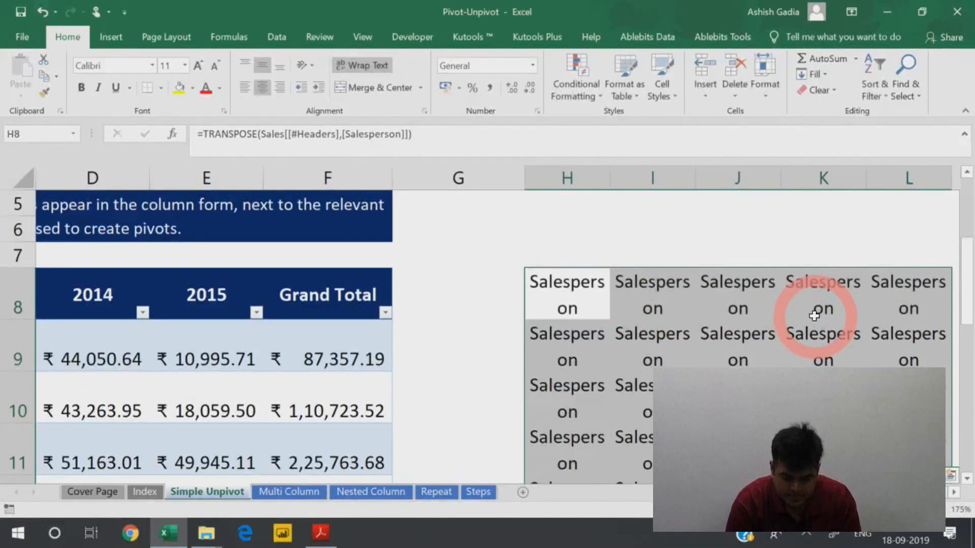
key(Delete)
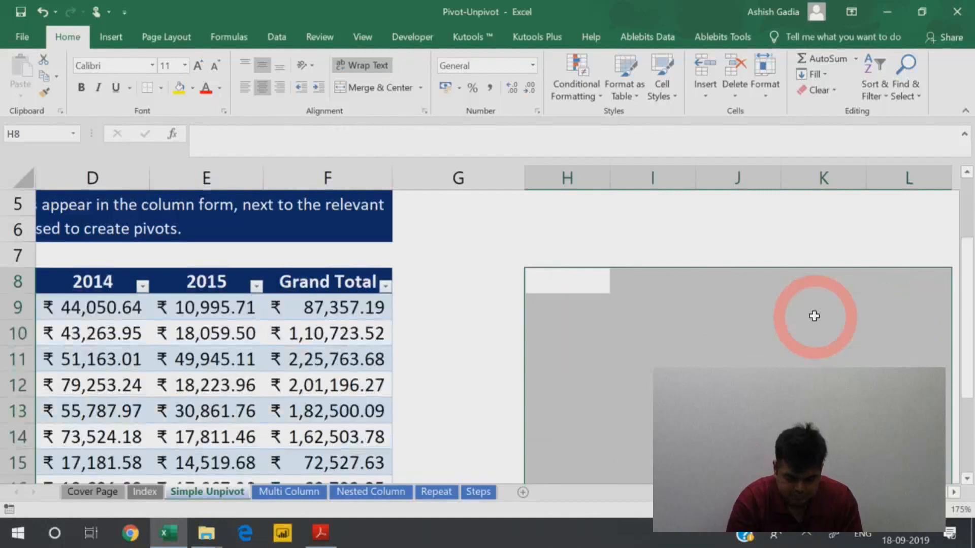
- Try to fill the block from H8 down to row 18 with =TRANSPOSE(B8)
key(Down)
key(Up)
key(shift+Right)
key(shift+Right)
key(shift+Right)
key(shift+Right)
key(shift+Right)
key(shift+Down)
key(shift+Down)
key(shift+Down)
key(shift+Down)
key(shift+Down)
key(shift+Down)
key(shift+Down)
key(shift+Down)
key(shift+Down)
key(shift+Down)
text(=tran)
key(Tab)
key(Left)
key(Left)
key(Left)
key(Left)
key(Left)
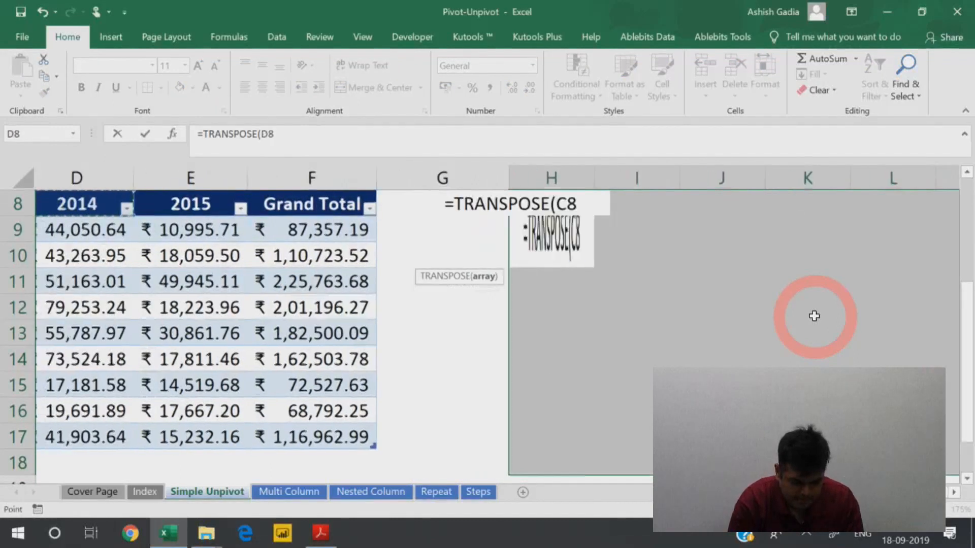
key(Left)
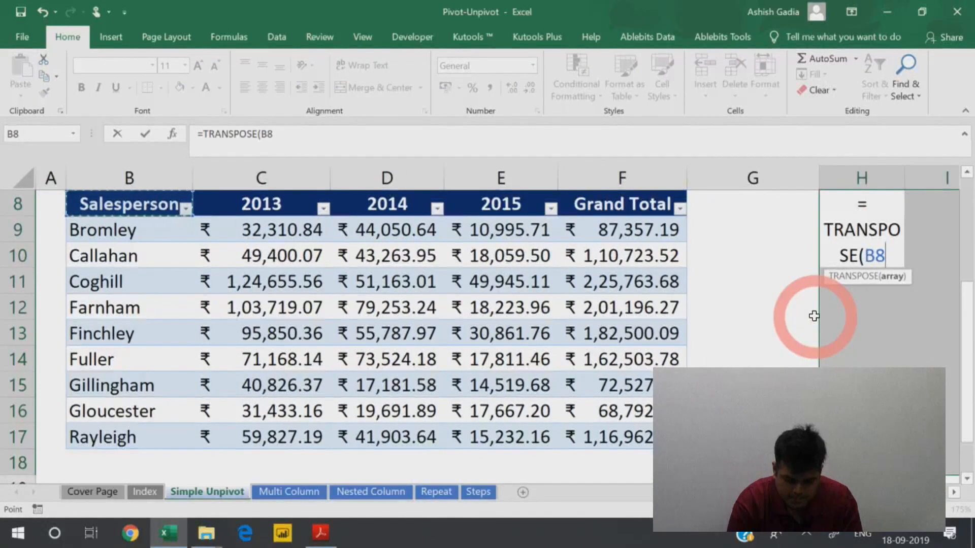
key(ctrl+shift+Return)
- Re-enter H8's =TRANSPOSE(B8) as an array formula, and undo the TRANSPOSE entries
scroll(814, 316, right, 3)
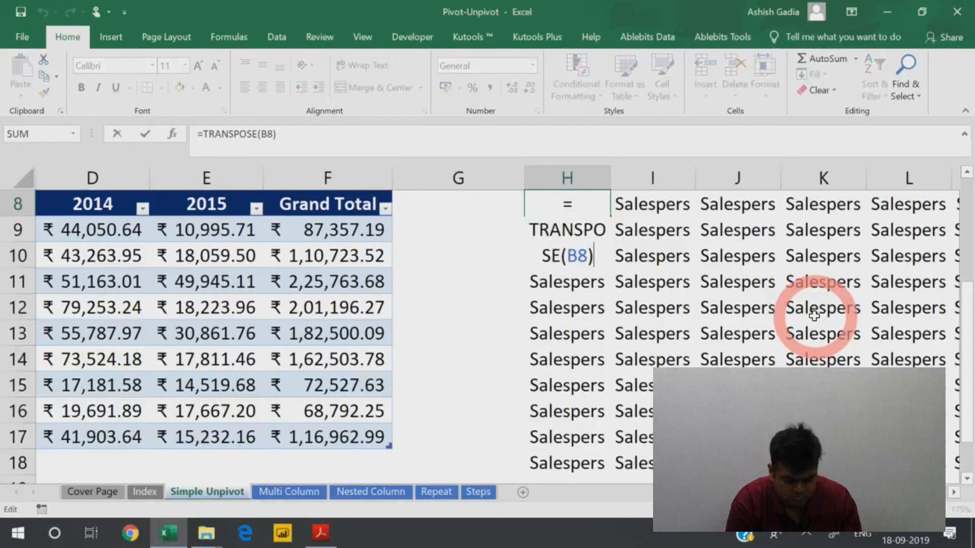
key(ctrl+shift+Return)
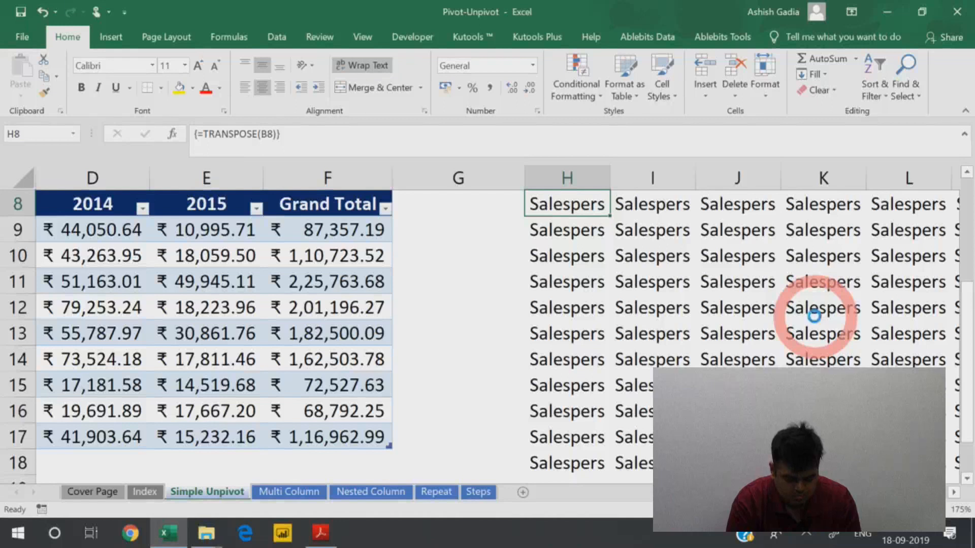
key(ctrl+z)
- Select the whole Sales table from its Salesperson header and convert it to a normal range
key(Home)
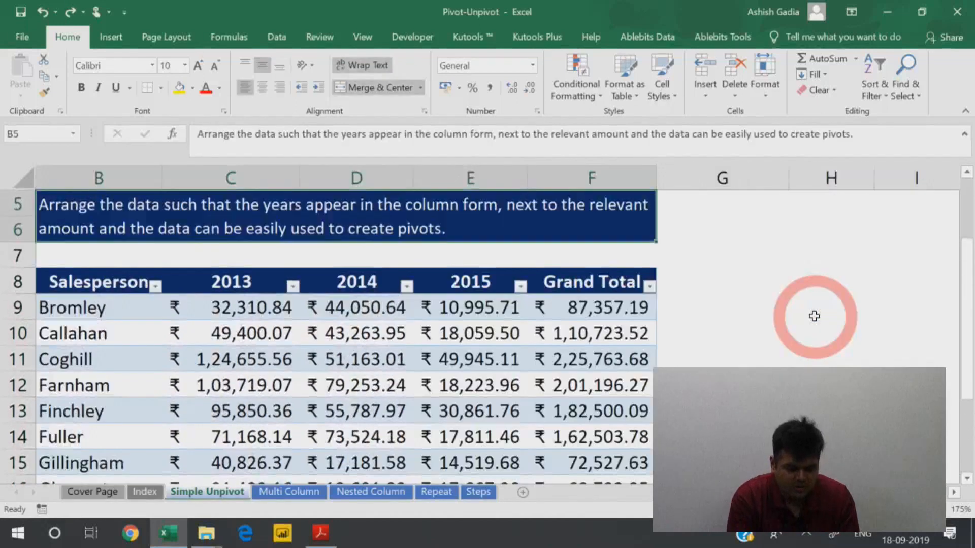
key(Right)
key(ctrl+shift+Right)
key(ctrl+shift+Down)
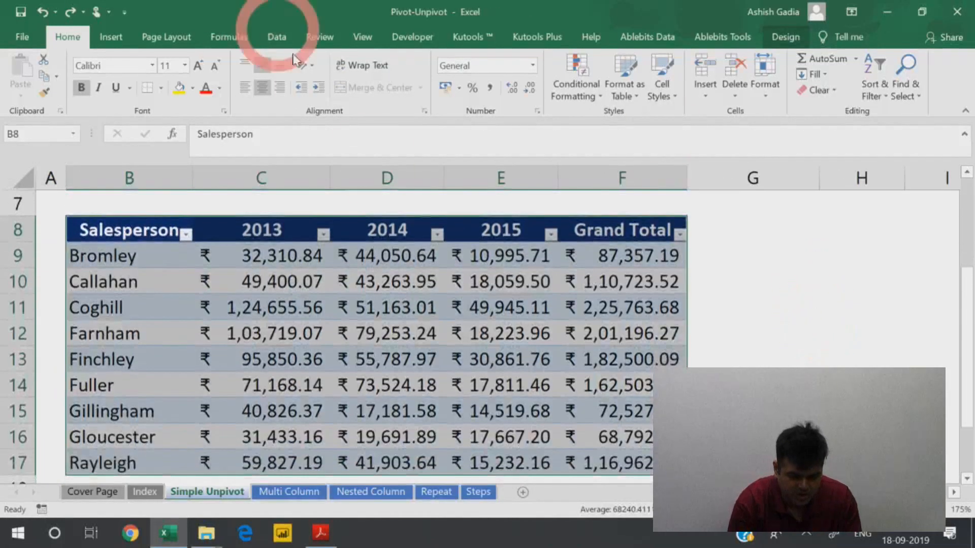
click(784, 37)
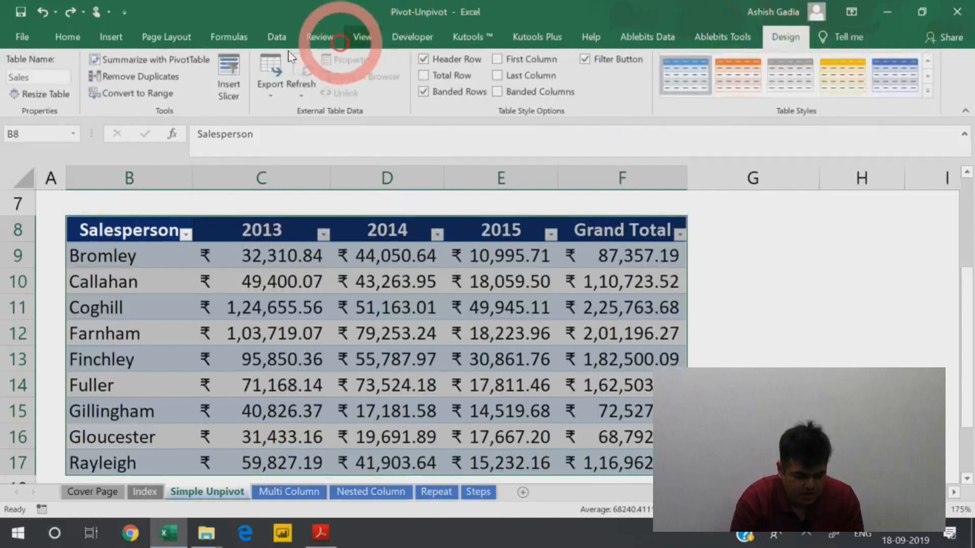
click(127, 93)
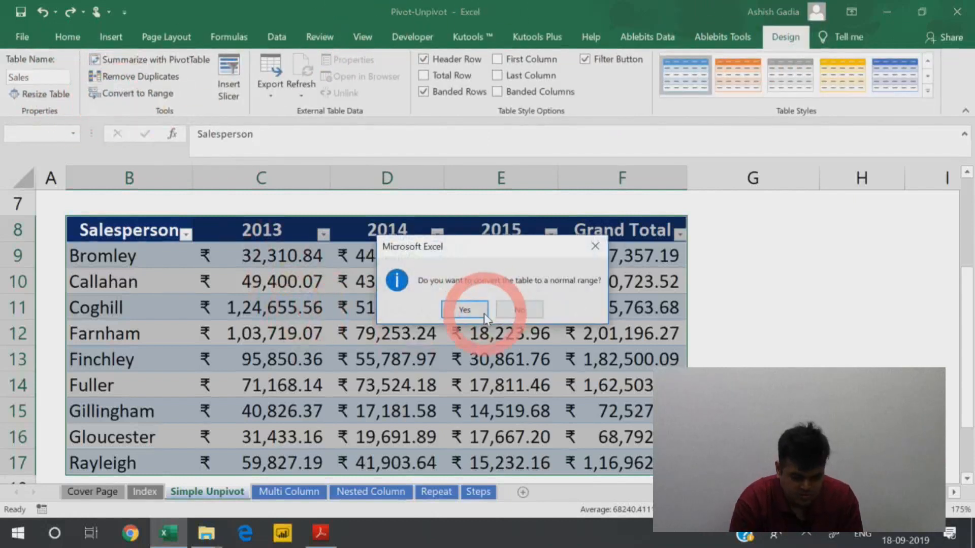
click(469, 309)
- Copy the salesperson range with its headers and paste it transposed at cell H8
key(Left)
key(Right)
key(ctrl+a)
key(ctrl+c)
key(Right)
key(Right)
key(Right)
key(Right)
key(Right)
key(Right)
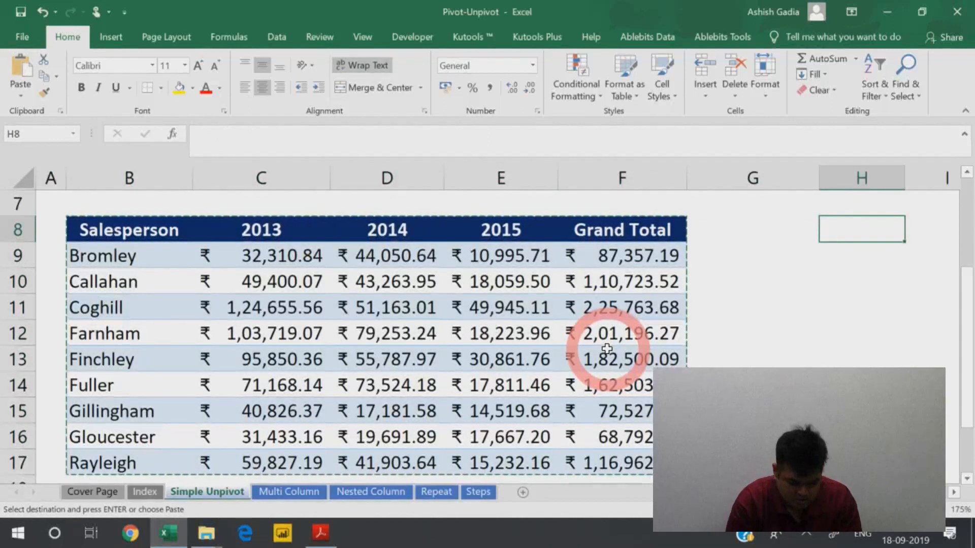
key(alt+e)
key(s)
key(e)
key(Return)
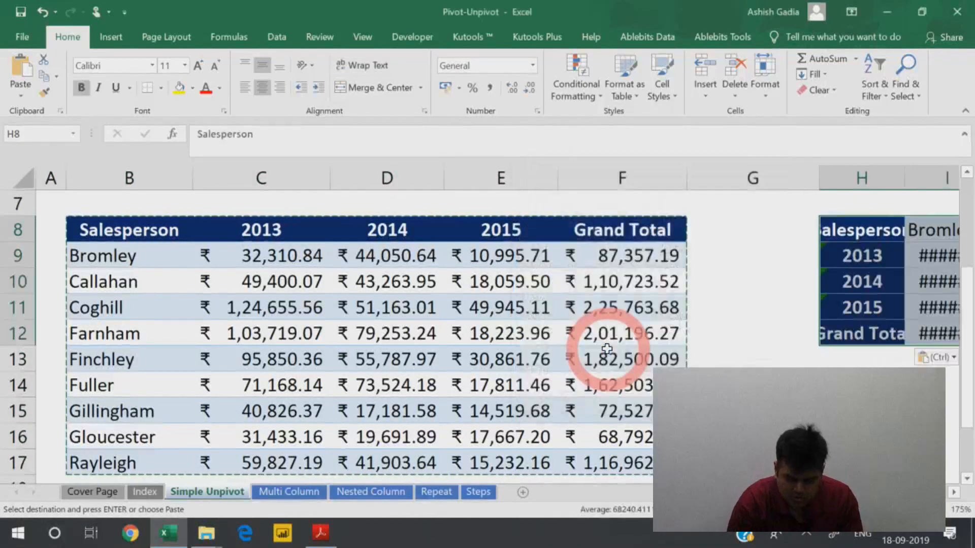
- Autofit the width of columns I and J so the Bromley and Callahan amounts are readable
key(Right)
key(Right)
key(Right)
key(Right)
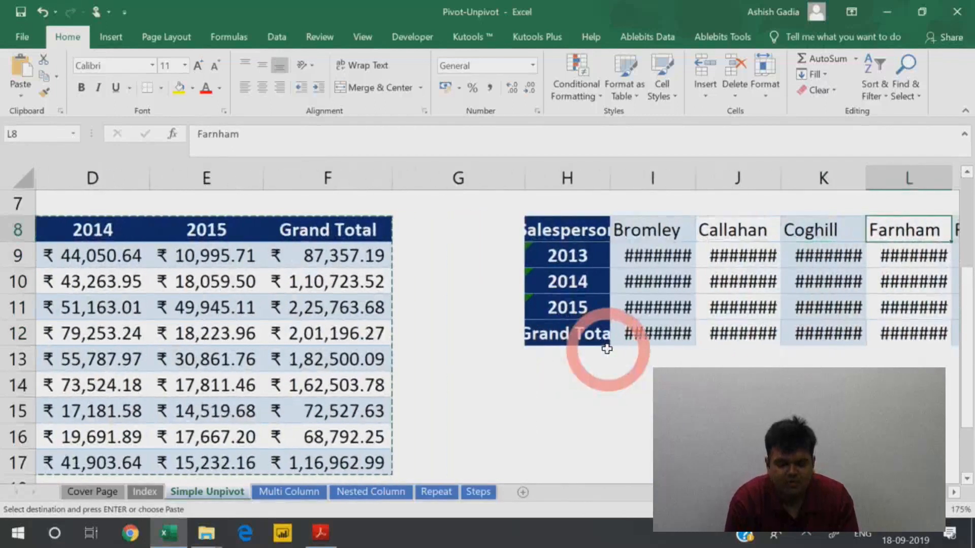
click(465, 173)
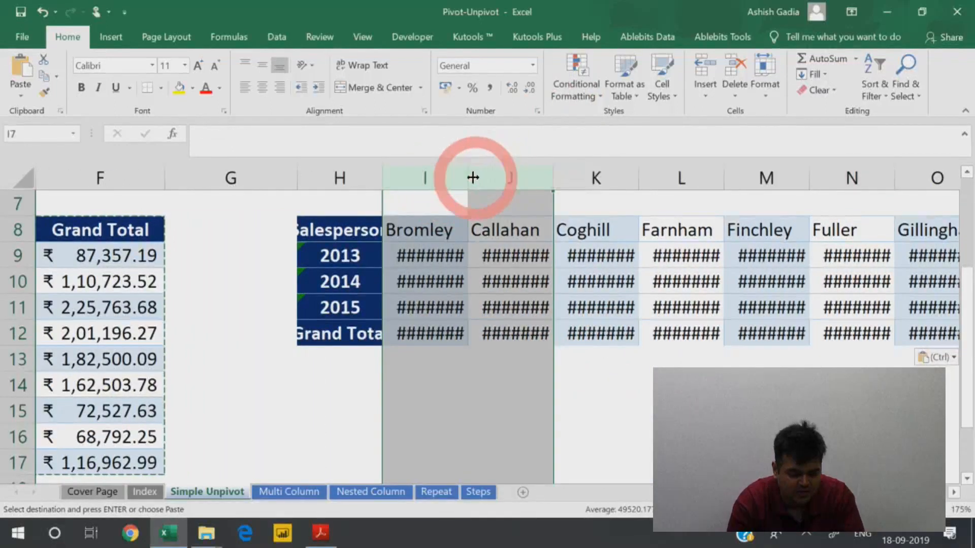
double_click(465, 173)
click(460, 309)
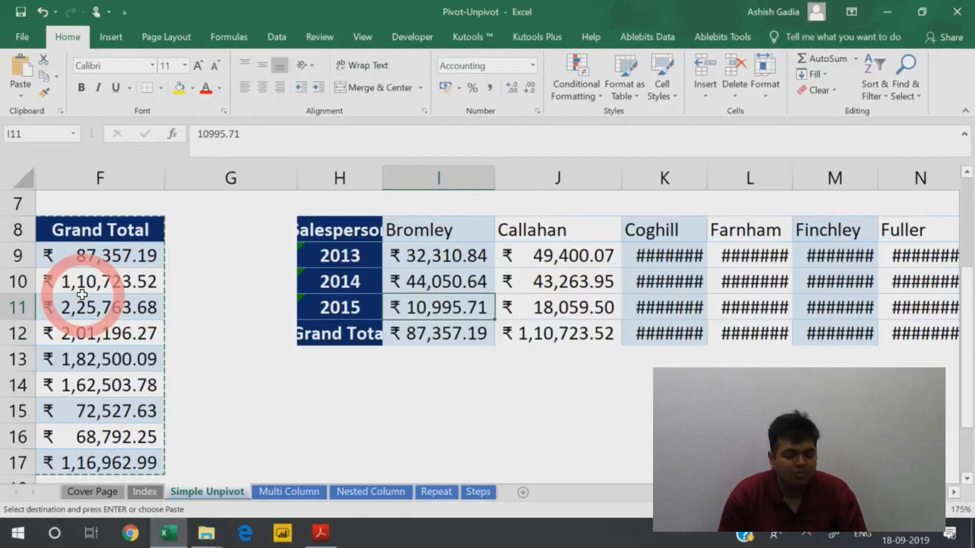
- Examine the transposed data's layout, with the years down the rows and the salespersons across the header row
key(Right)
key(Up)
key(Up)
key(Left)
key(Left)
key(Up)
key(ctrl+shift+Right)
key(ctrl+shift+Down)
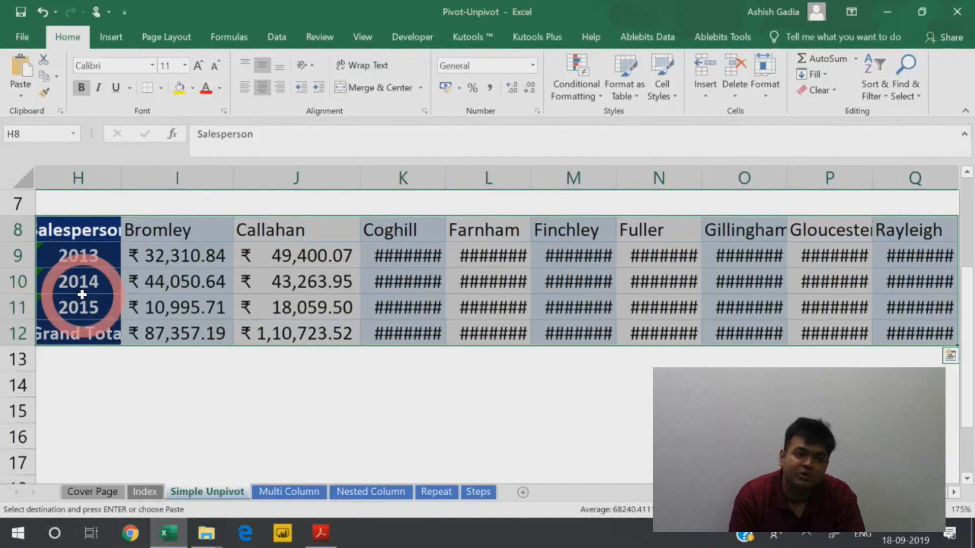
key(Left)
key(Right)
key(Right)
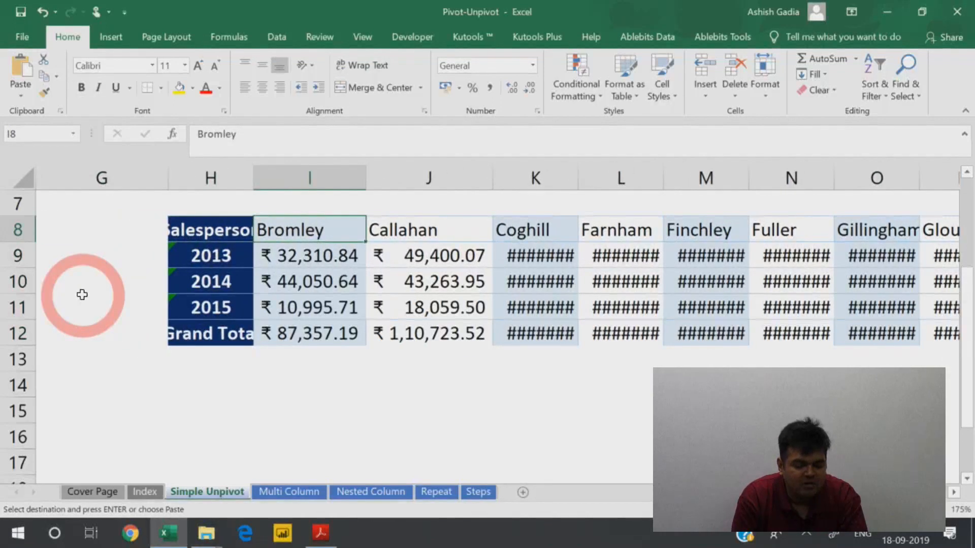
key(shift+Right)
key(shift+Right)
key(shift+Right)
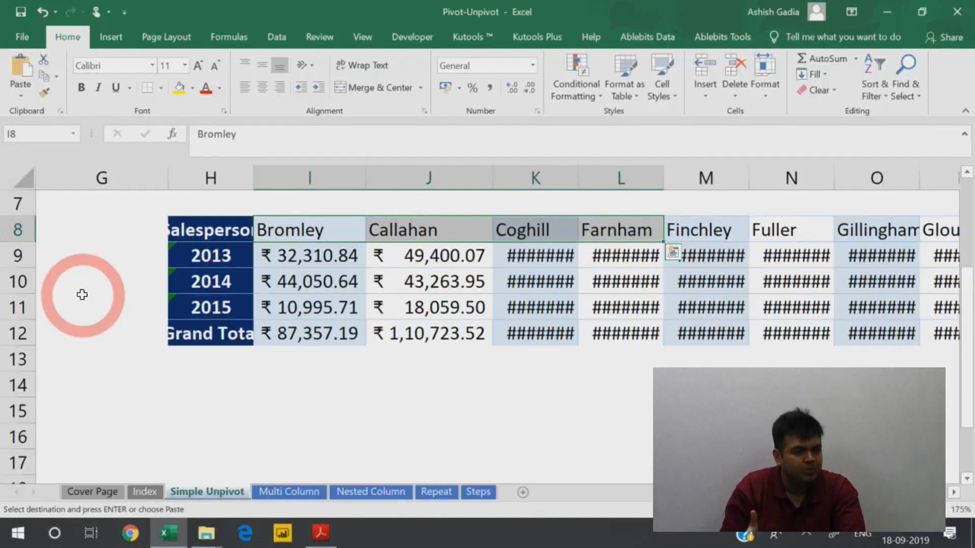
- Go back to the original range and examine its 2013 column against the transposed copy
key(ctrl+Left)
key(ctrl+Left)
key(ctrl+Left)
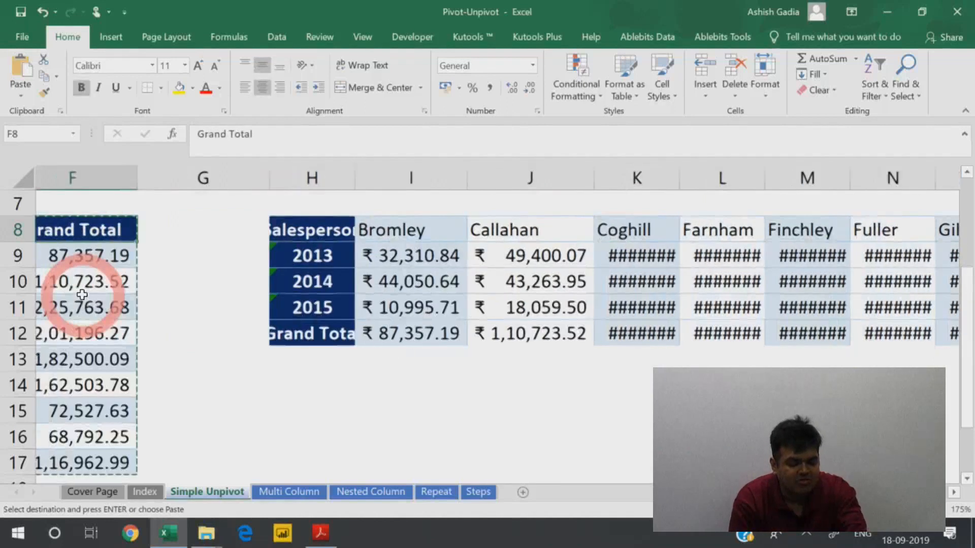
key(Right)
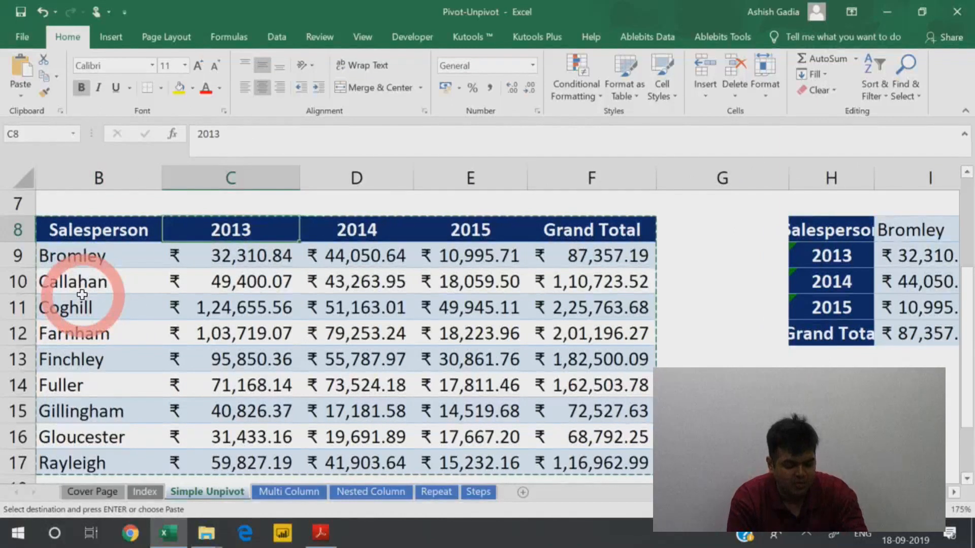
key(shift+Down)
key(shift+Down)
key(shift+Down)
key(shift+Down)
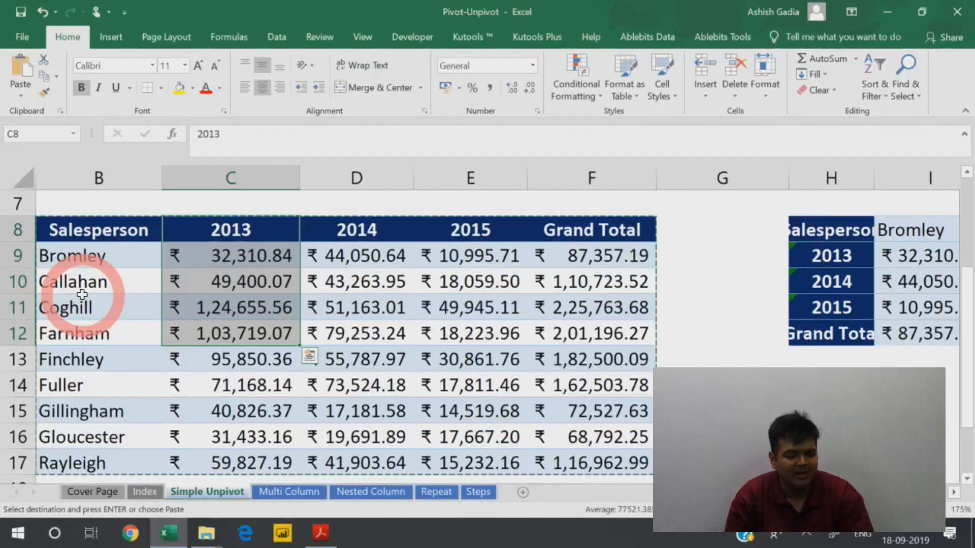
- Convert the original salesperson range B8:F17, including its headers, into an Excel table
key(Left)
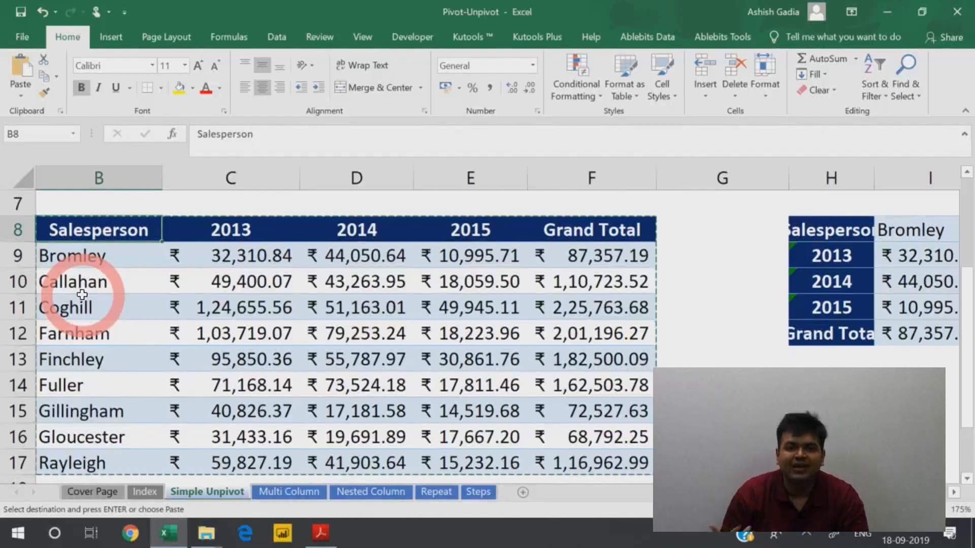
key(ctrl+a)
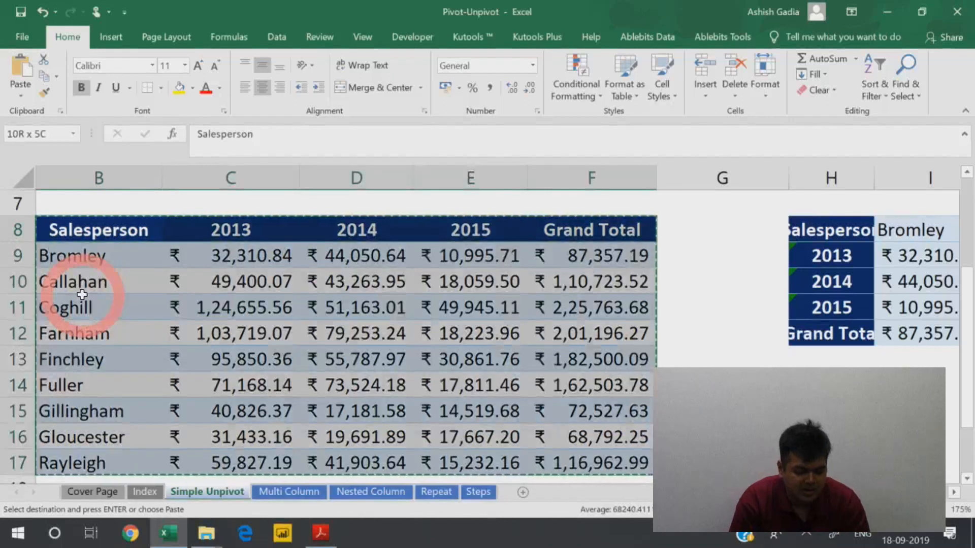
key(ctrl+t)
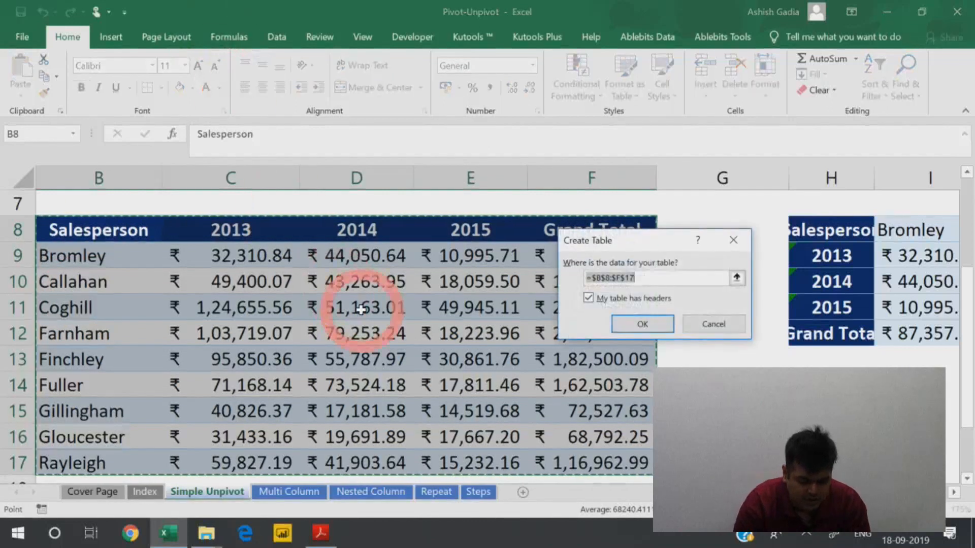
click(642, 322)
- Name the new table SalesPerson_Data
click(36, 77)
text(Sale)
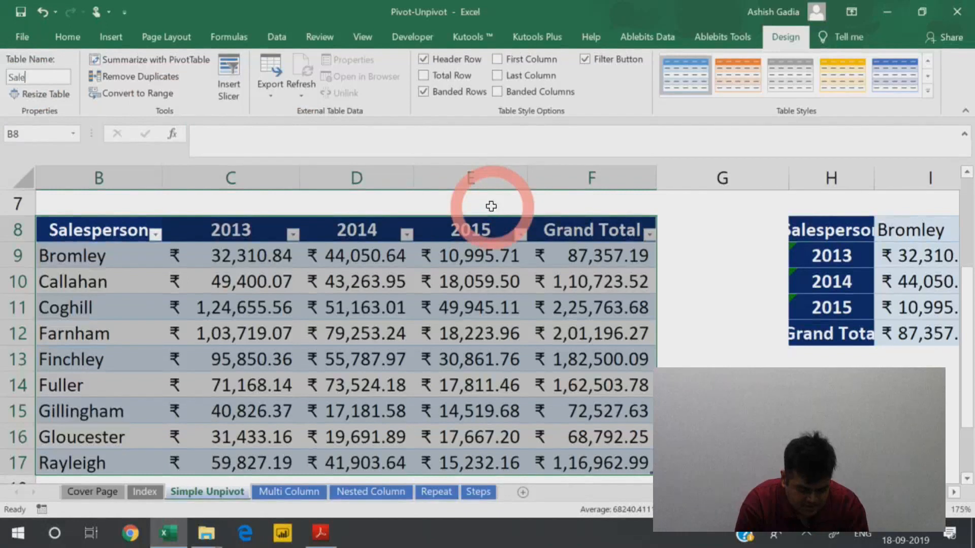
text(sPer)
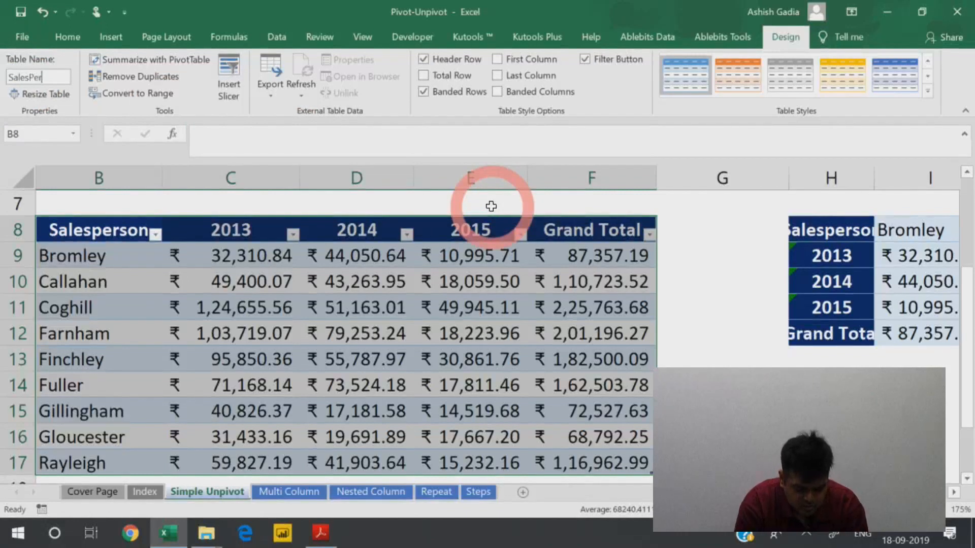
text(son_Data)
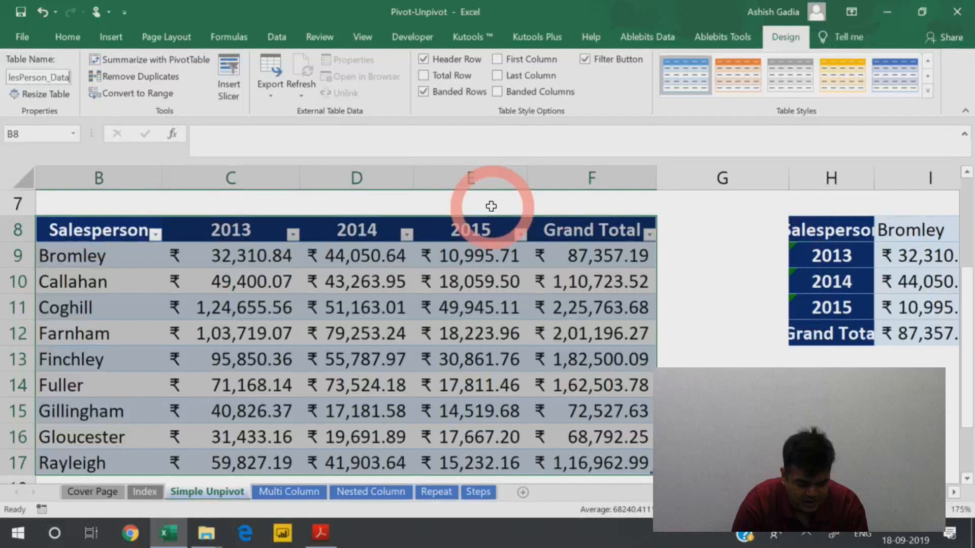
key(Return)
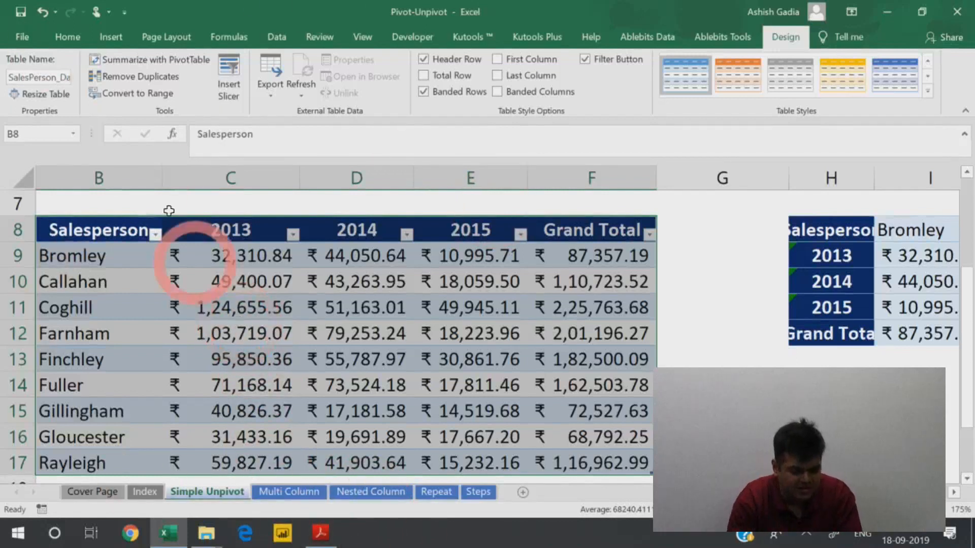
- Switch to Power BI Desktop and dismiss its start screen to reach the blank report
key(alt+Tab)
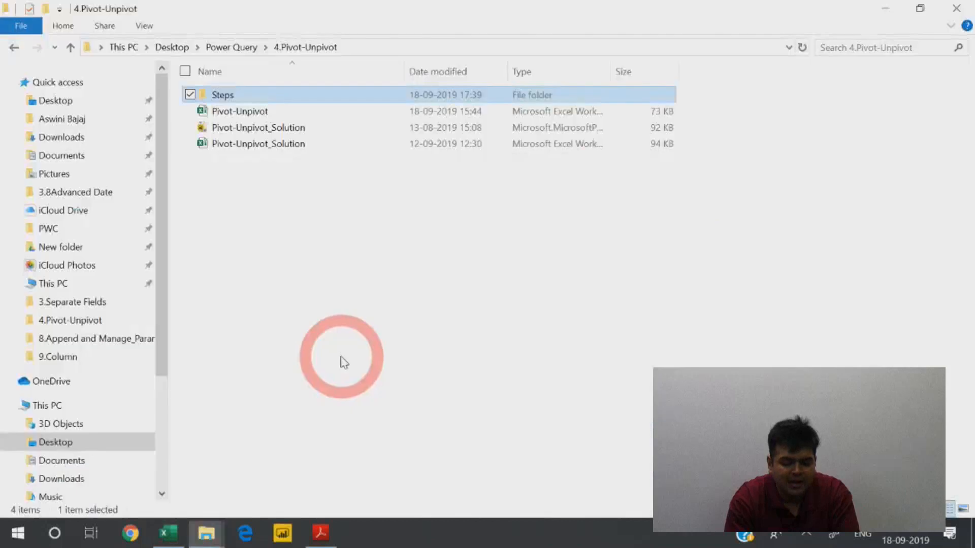
key(alt+Tab)
click(283, 528)
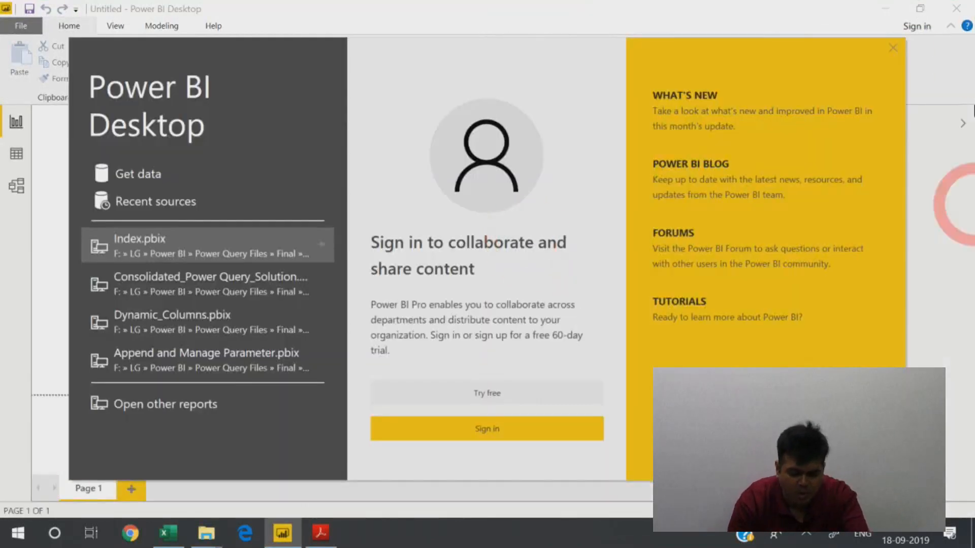
click(892, 48)
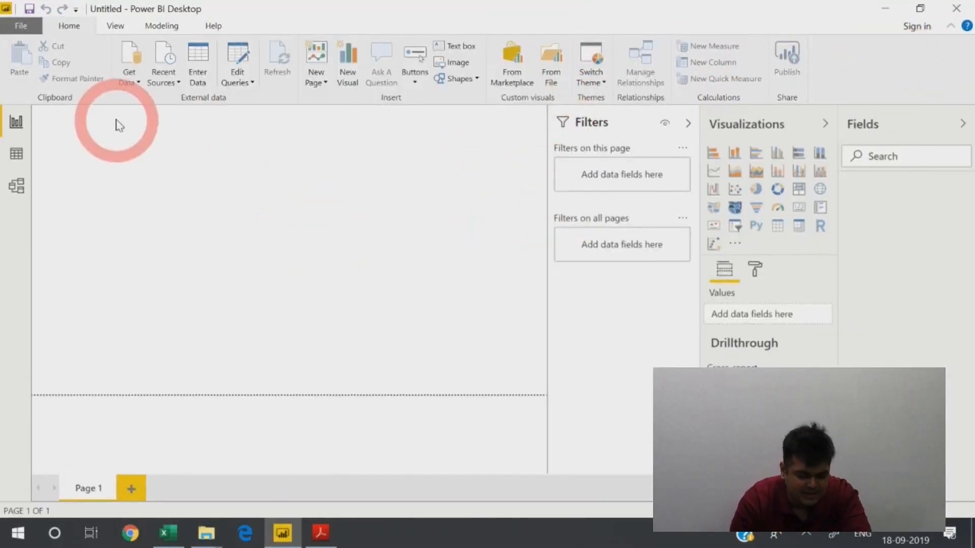
- Connect to the Pivot-Unpivot Excel workbook in the 4.Pivot-Unpivot folder as a data source
click(129, 76)
click(104, 125)
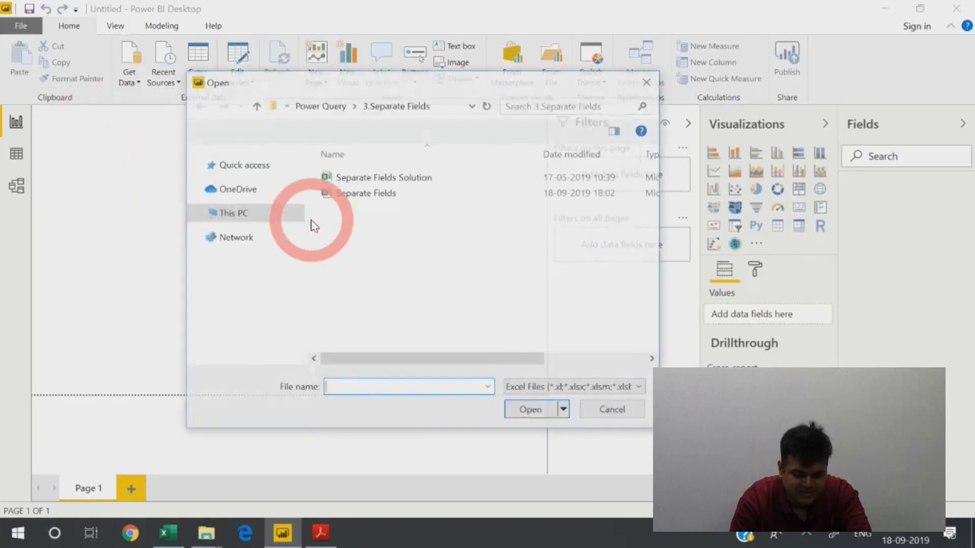
click(320, 105)
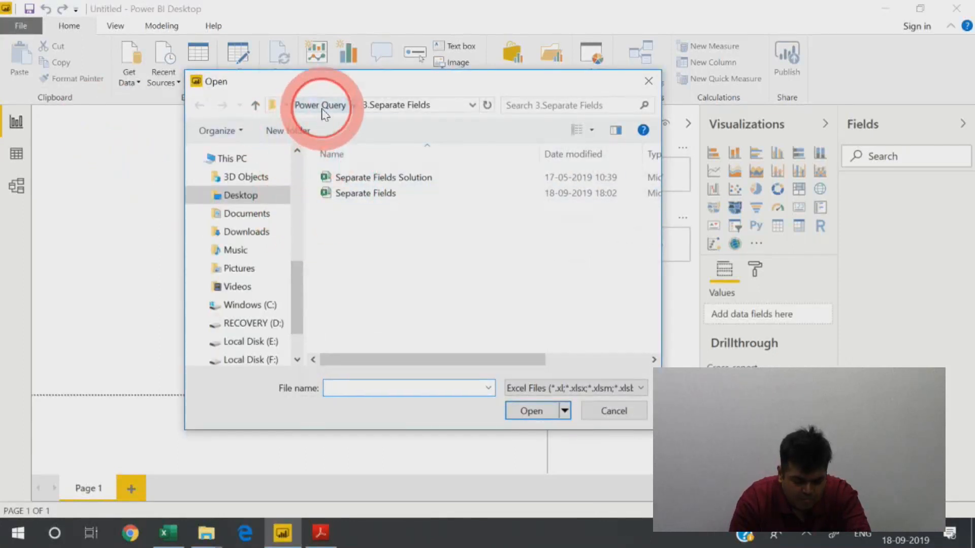
double_click(358, 224)
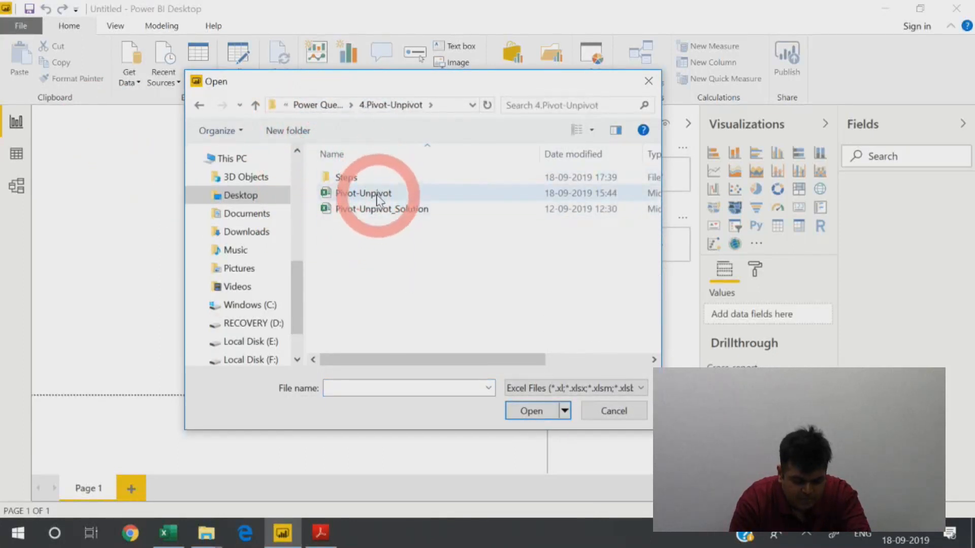
double_click(374, 193)
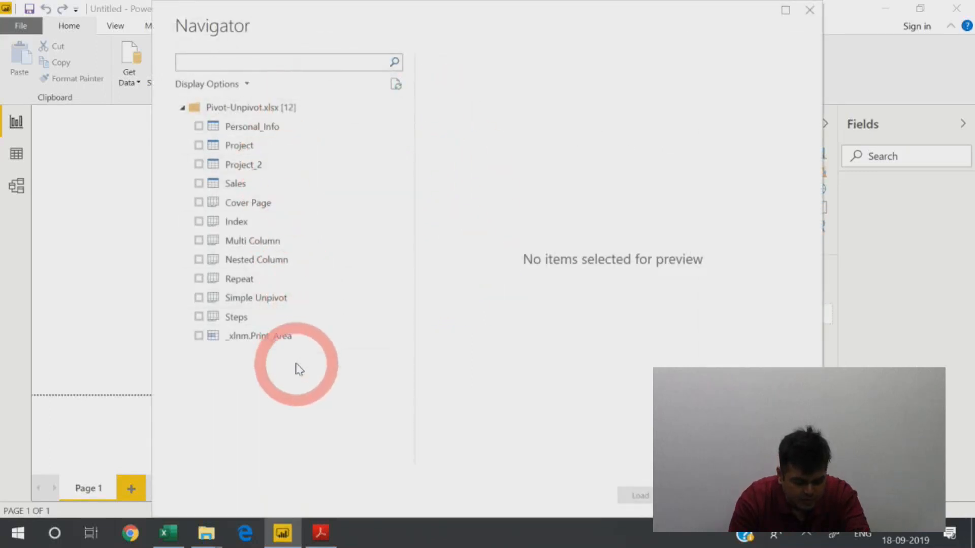
- Preview the Sales table from the workbook and load it into the report
click(301, 185)
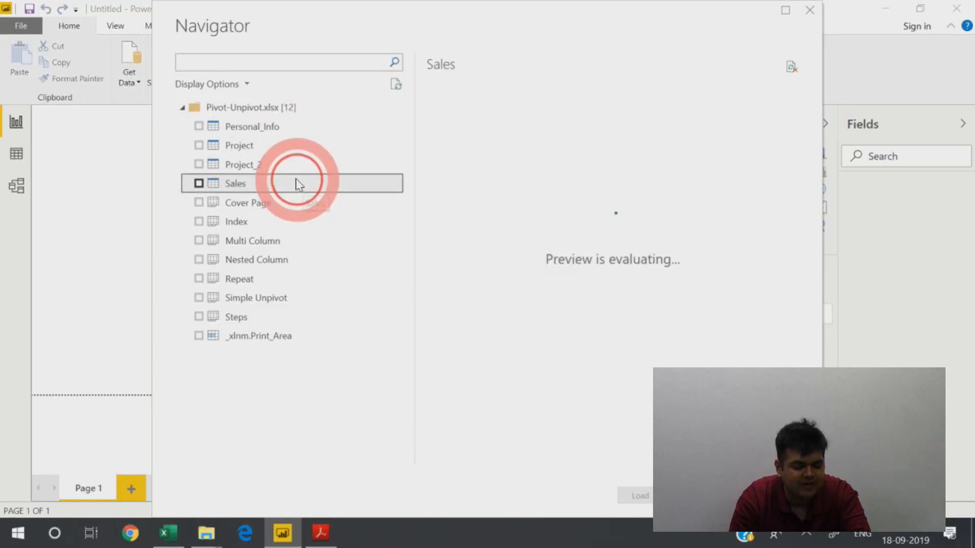
click(199, 183)
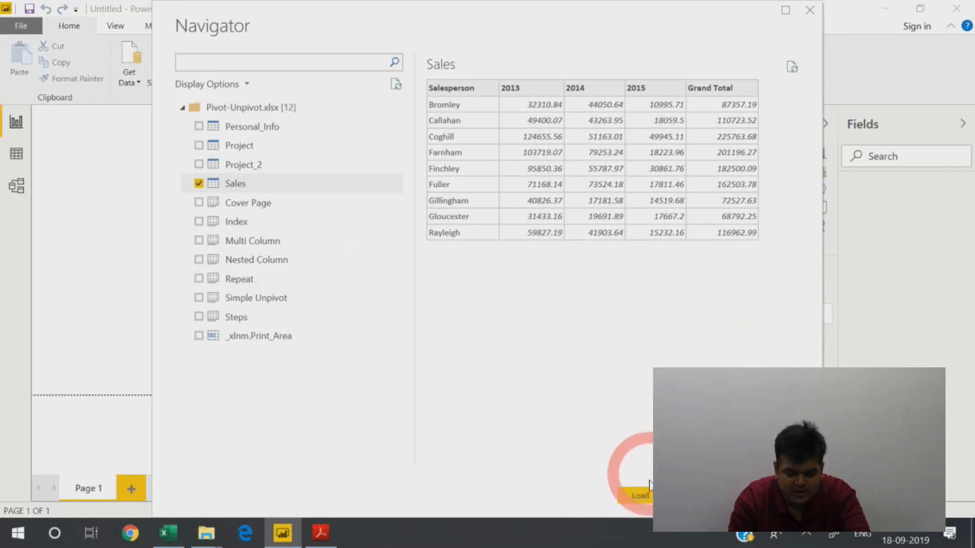
click(639, 495)
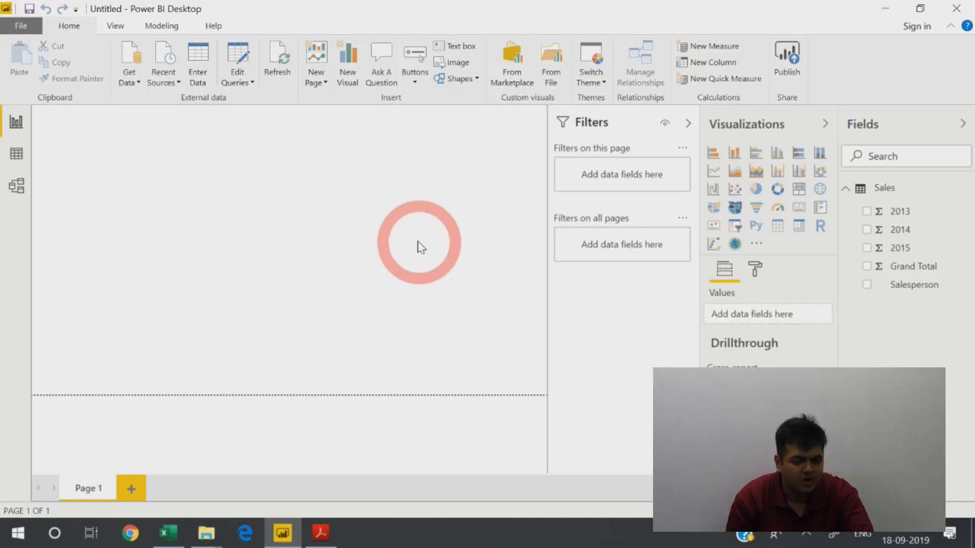
- Show the loaded Sales table in Data view and examine its 2013, 2014 and 2015 columns
click(7, 155)
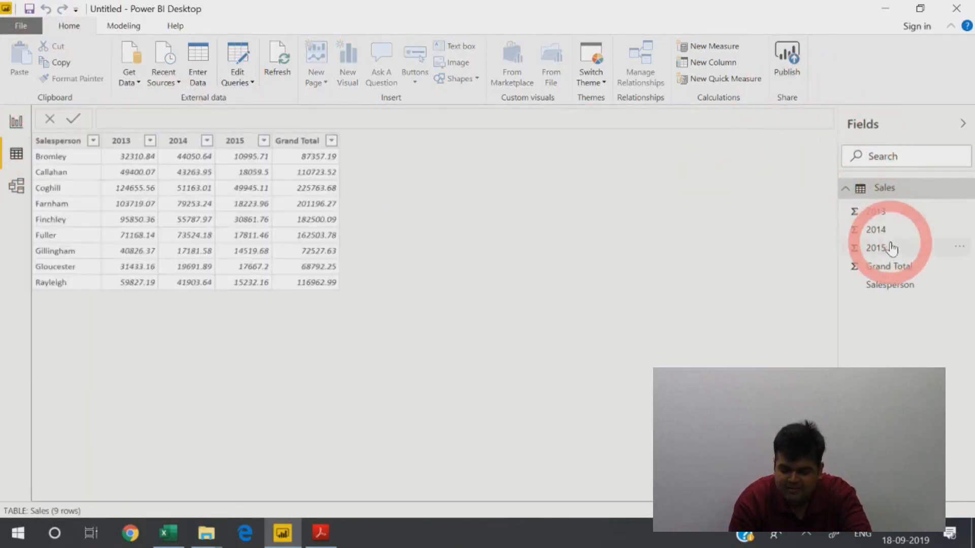
click(886, 212)
click(891, 229)
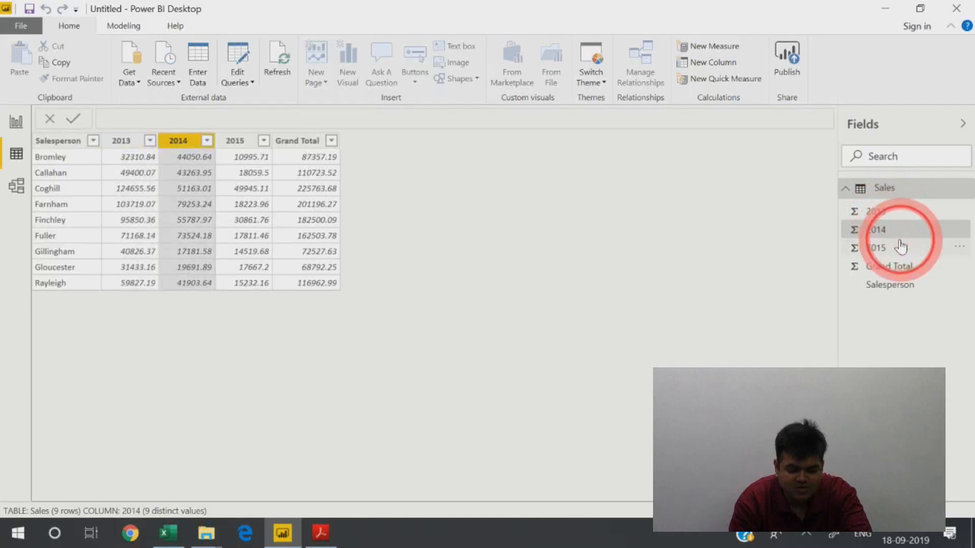
click(899, 248)
click(881, 188)
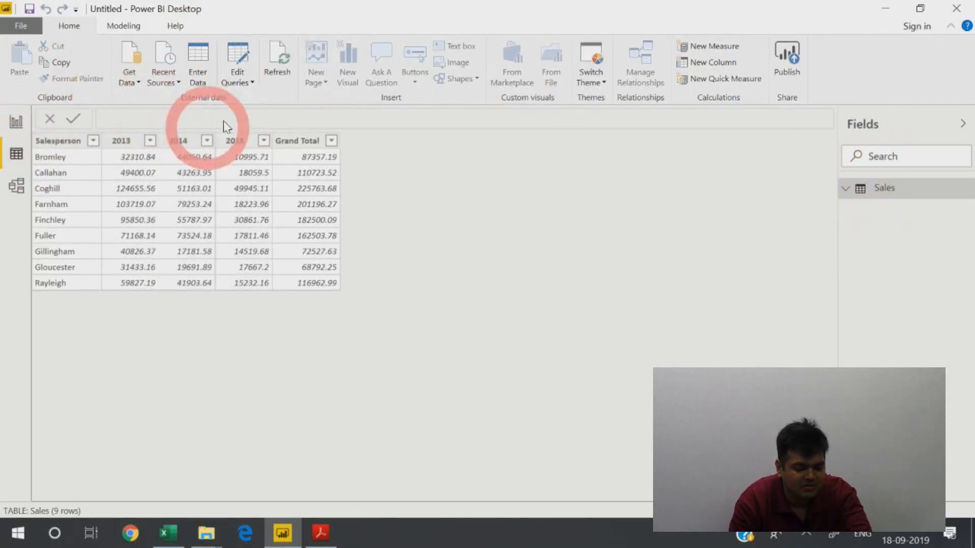
- Open the Sales query in Power Query Editor and look over the commands available for the Salesperson column
click(242, 57)
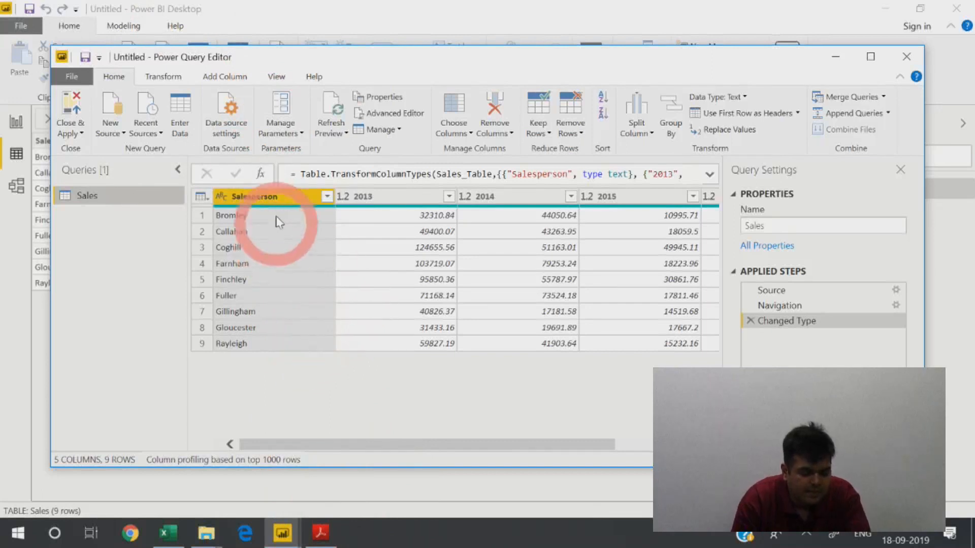
right_click(274, 197)
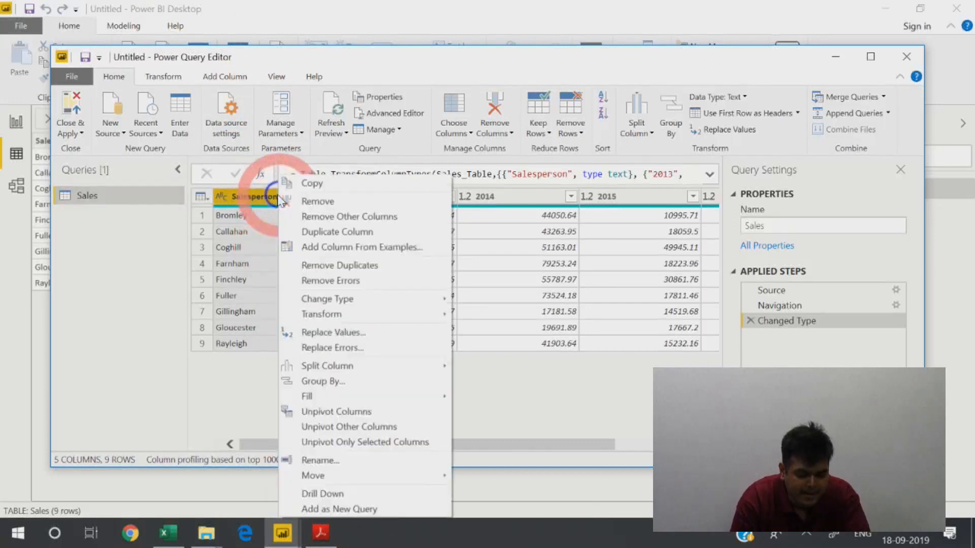
click(270, 231)
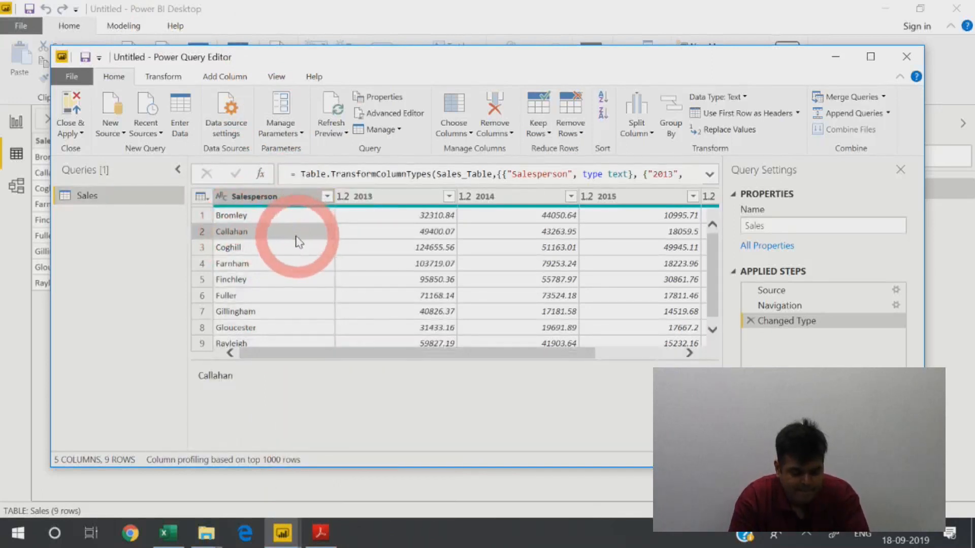
- Examine the Sales query's columns one by one, from Salesperson through the years to Grand Total
click(291, 199)
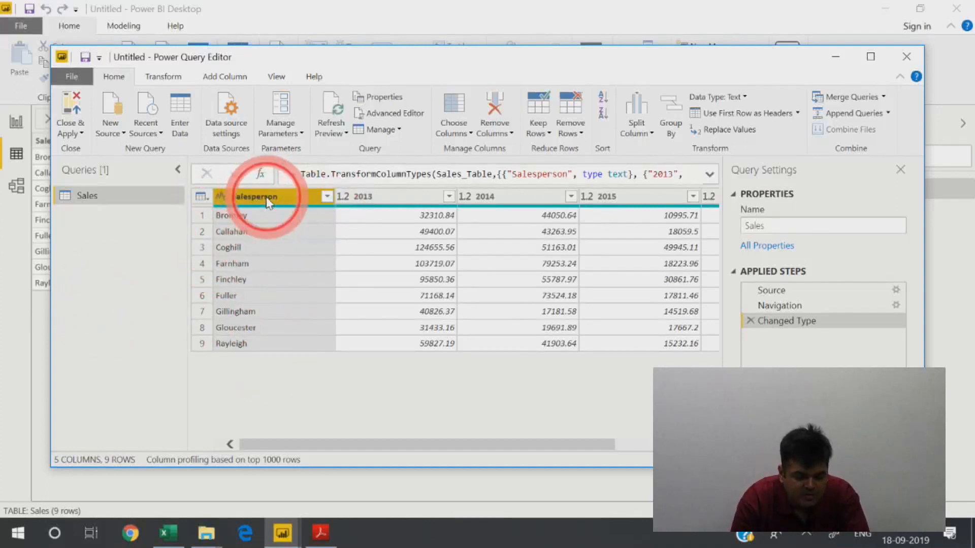
click(381, 198)
click(489, 196)
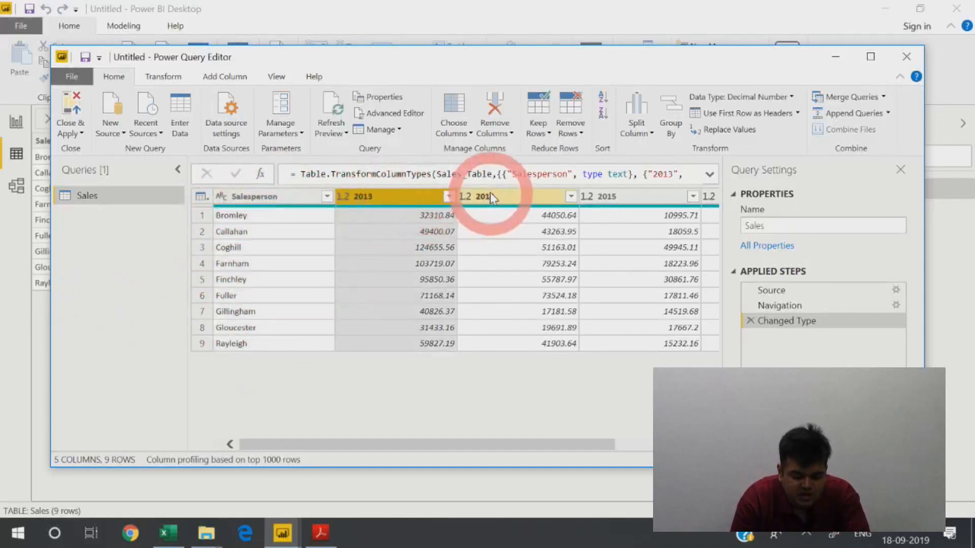
click(619, 202)
drag(566, 445, 651, 441)
click(616, 200)
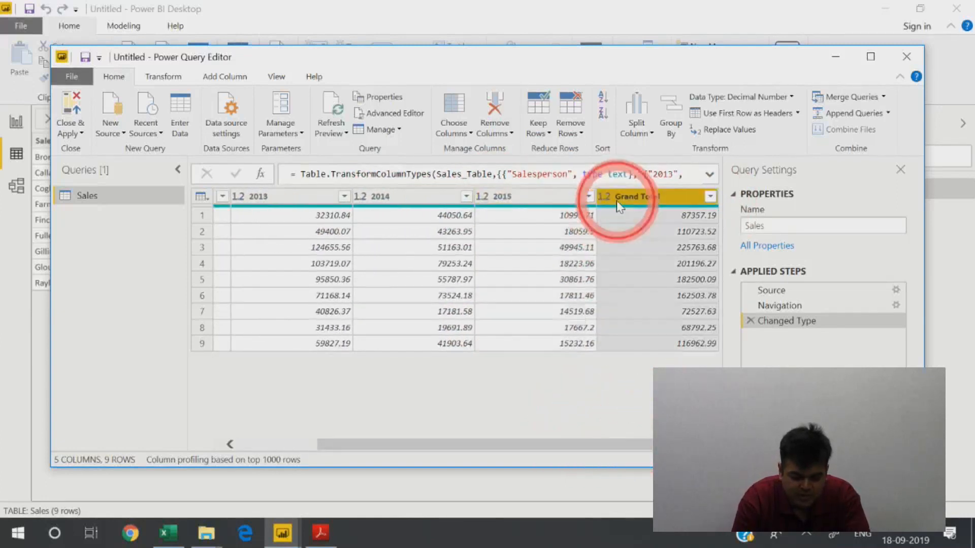
drag(578, 445, 442, 445)
- Unpivot all columns other than Salesperson in the Sales query
click(243, 197)
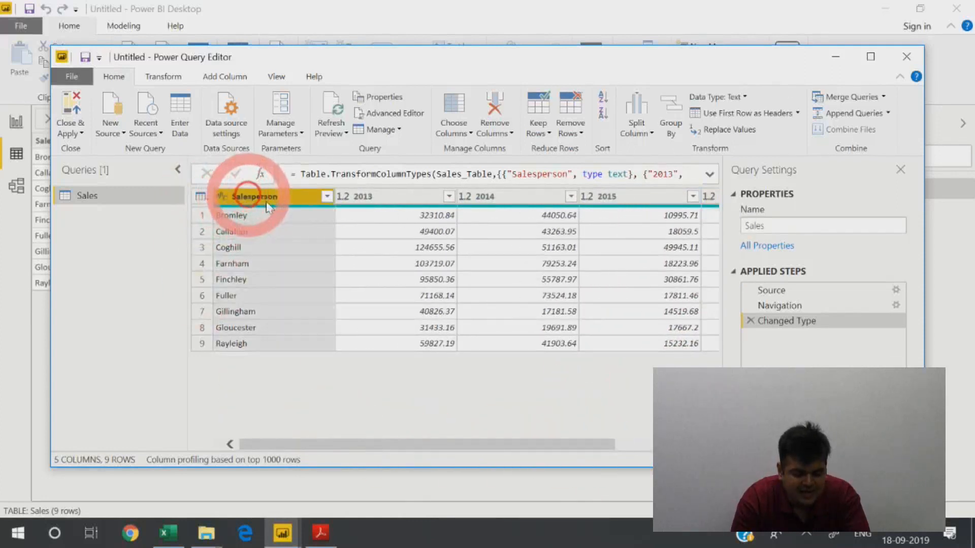
right_click(293, 199)
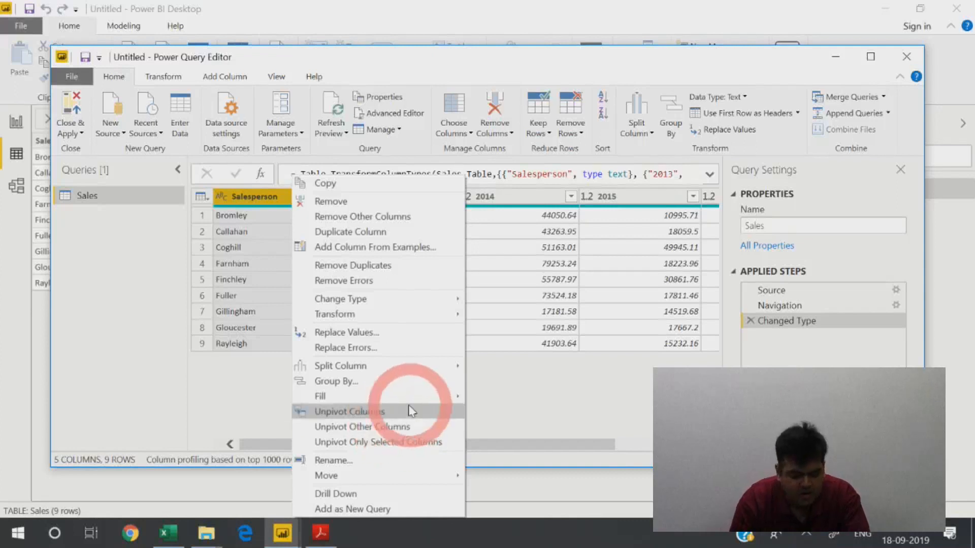
click(427, 427)
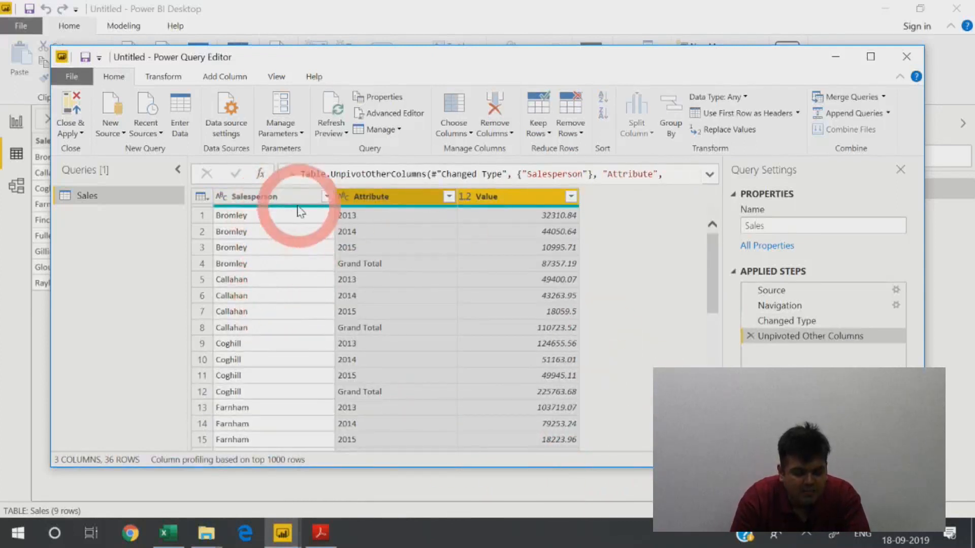
- Go back to the Changed Type step and examine the Salesperson and year columns as they were before unpivoting
mouse_move(300, 207)
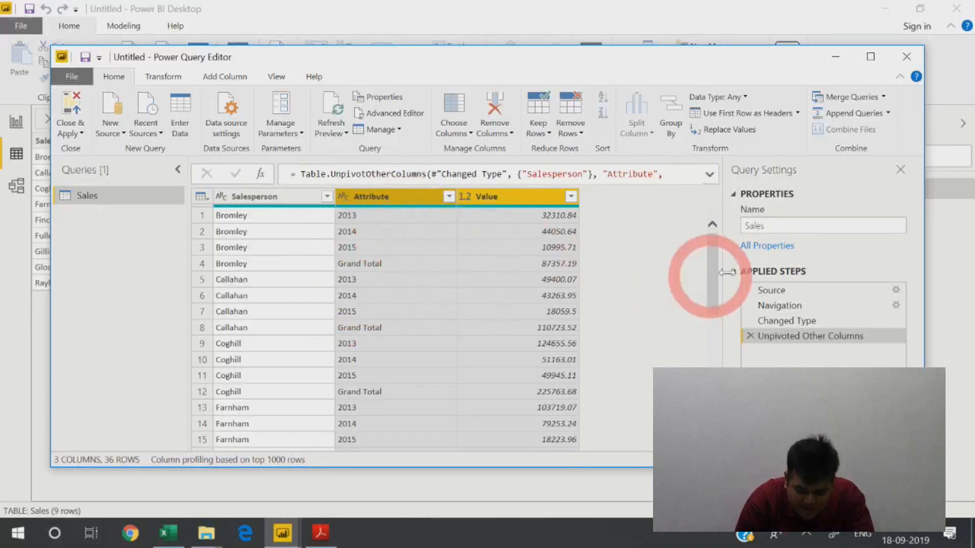
click(782, 319)
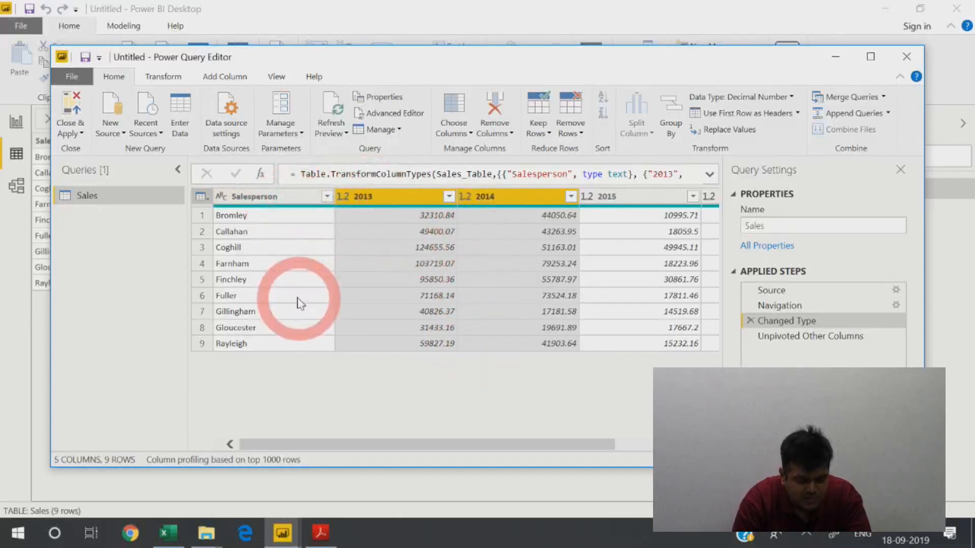
click(290, 221)
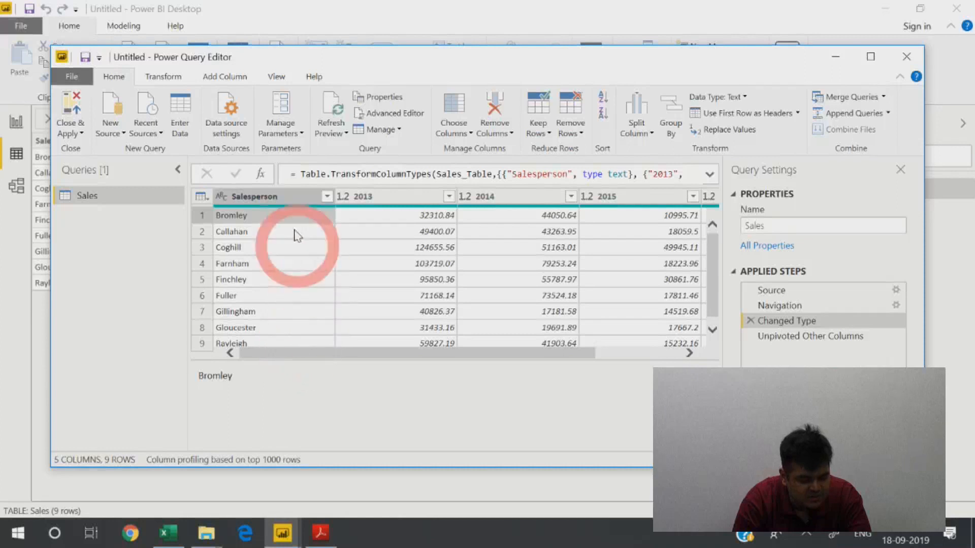
click(286, 197)
click(386, 196)
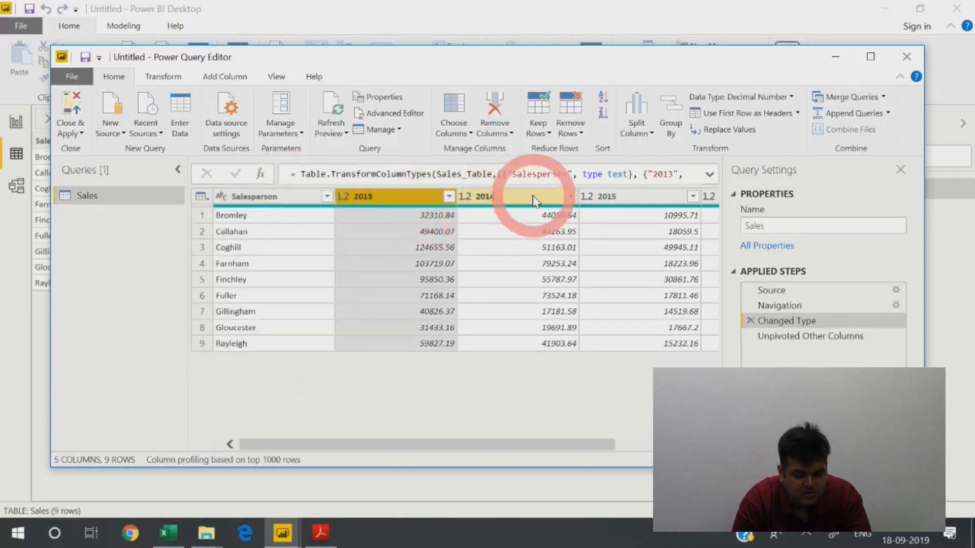
click(513, 196)
click(628, 198)
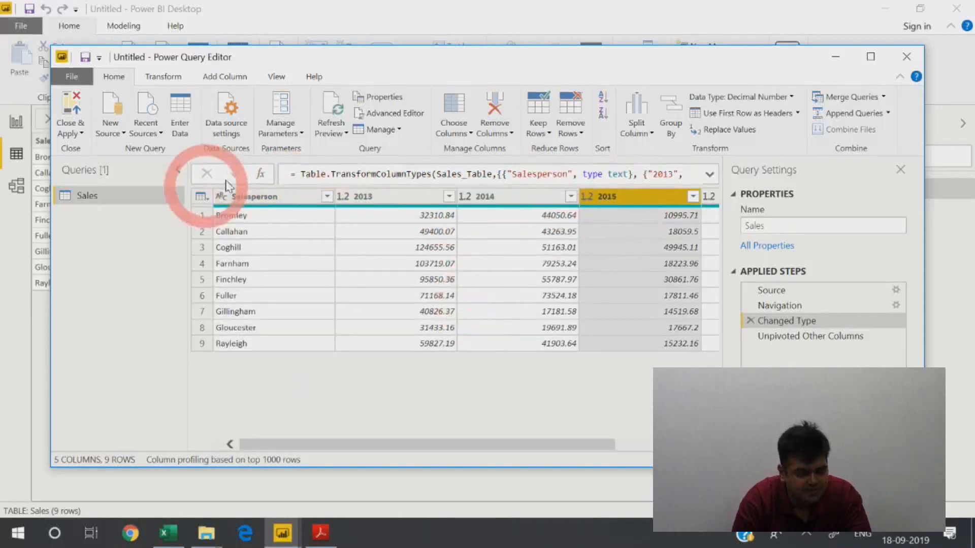
click(255, 198)
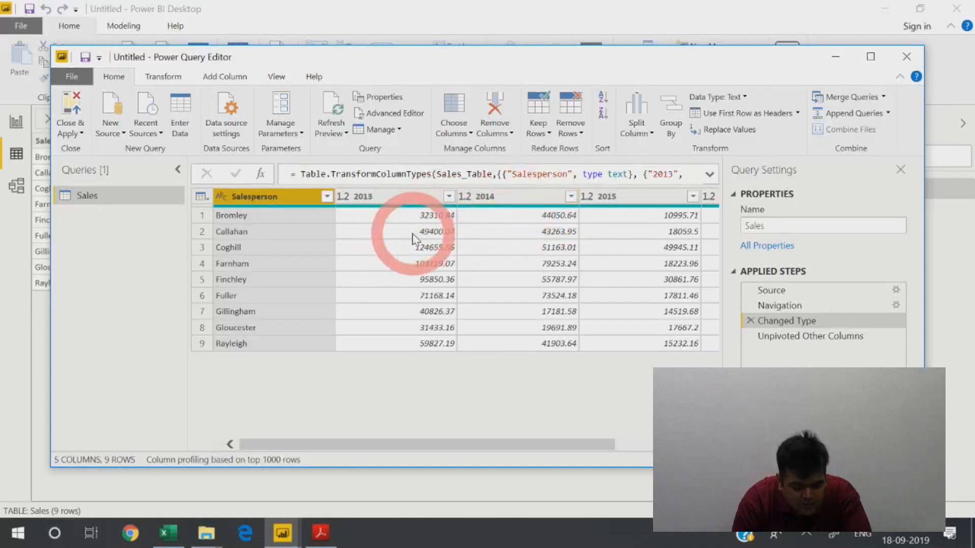
- Compare the original Salesperson and year columns one by one with the result of the Unpivoted Other Columns step
drag(503, 444, 530, 432)
click(241, 197)
click(406, 196)
click(568, 193)
click(634, 196)
drag(579, 444, 414, 459)
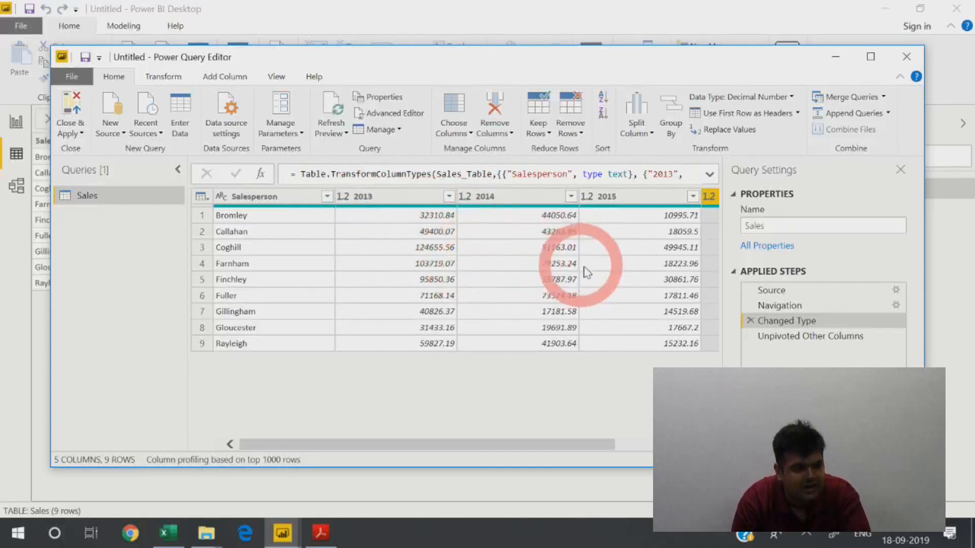
click(792, 336)
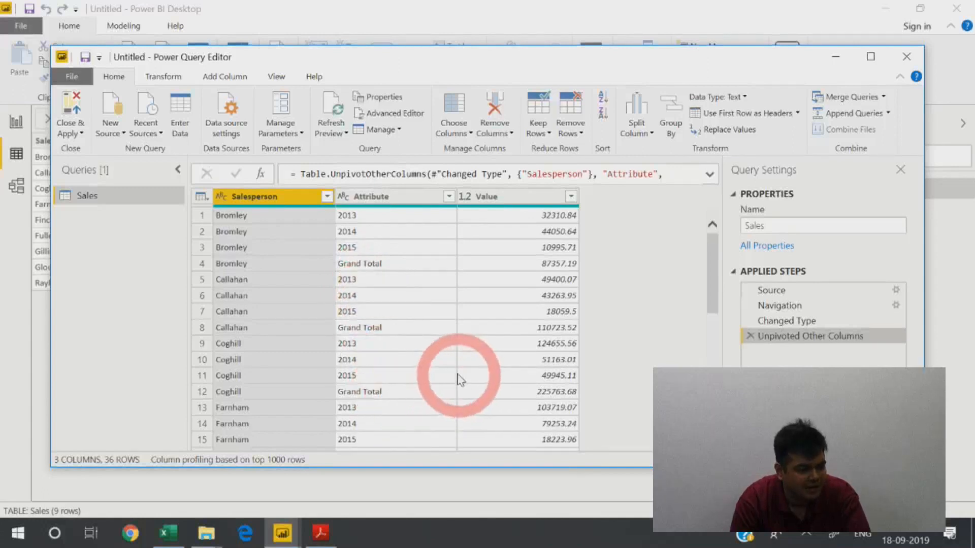
- Filter the Attribute column of the unpivoted Sales query to exclude the Grand Total rows
click(412, 213)
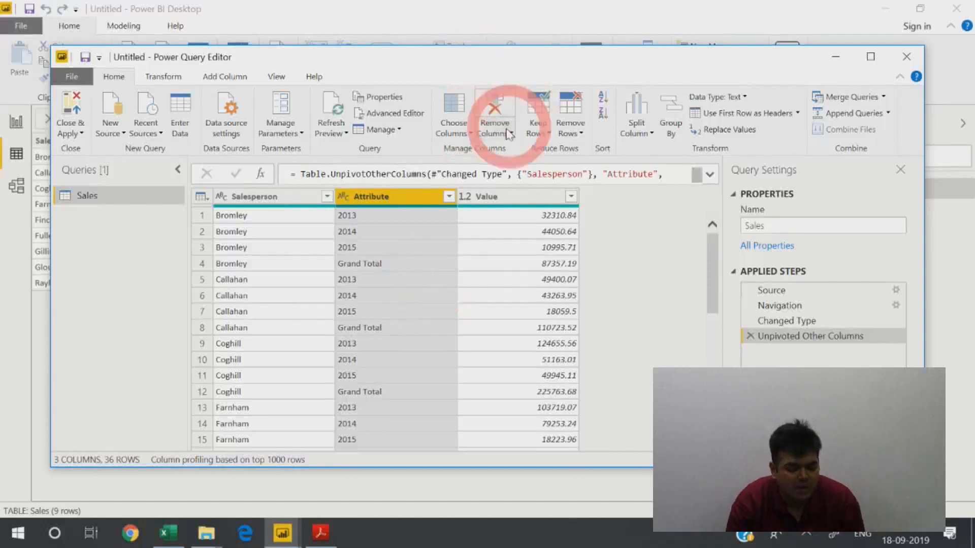
click(449, 196)
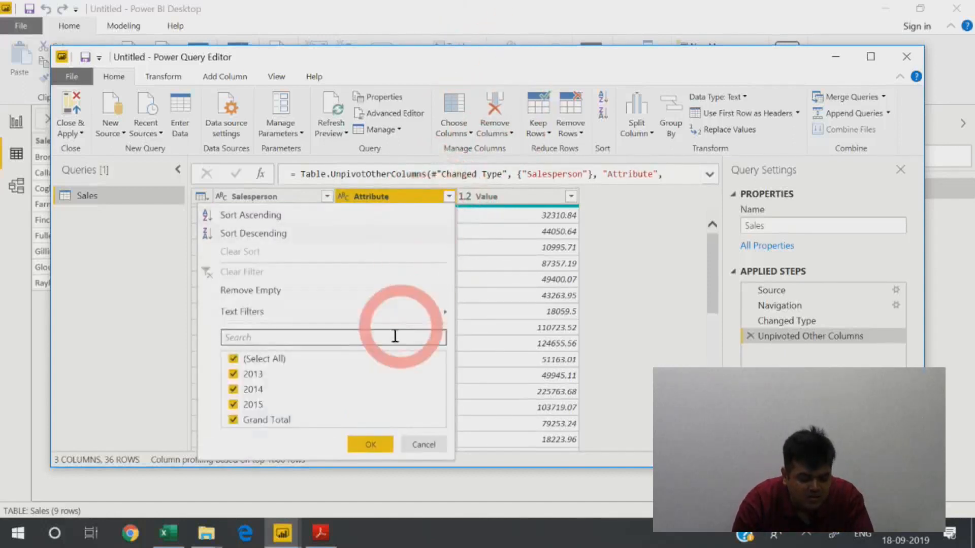
click(234, 420)
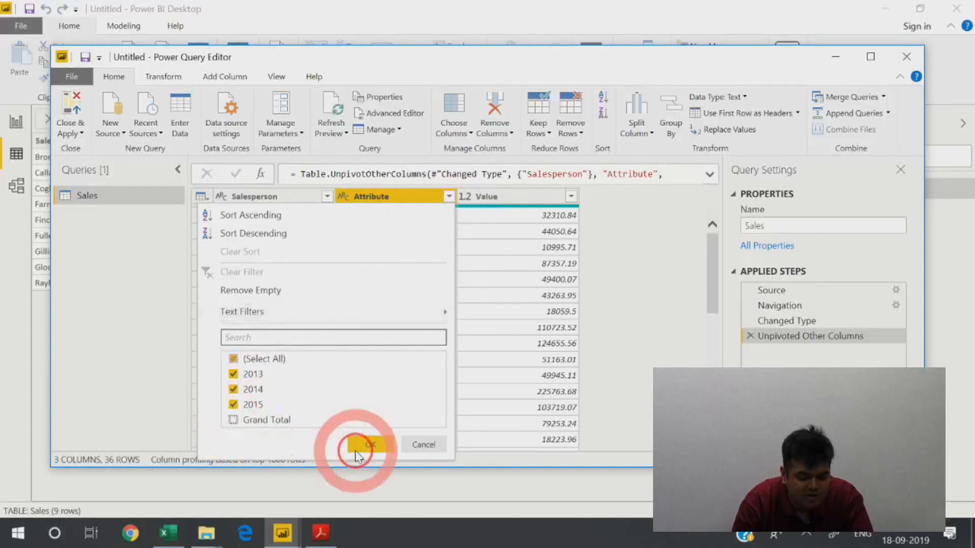
click(370, 445)
scroll(444, 279, down, 4)
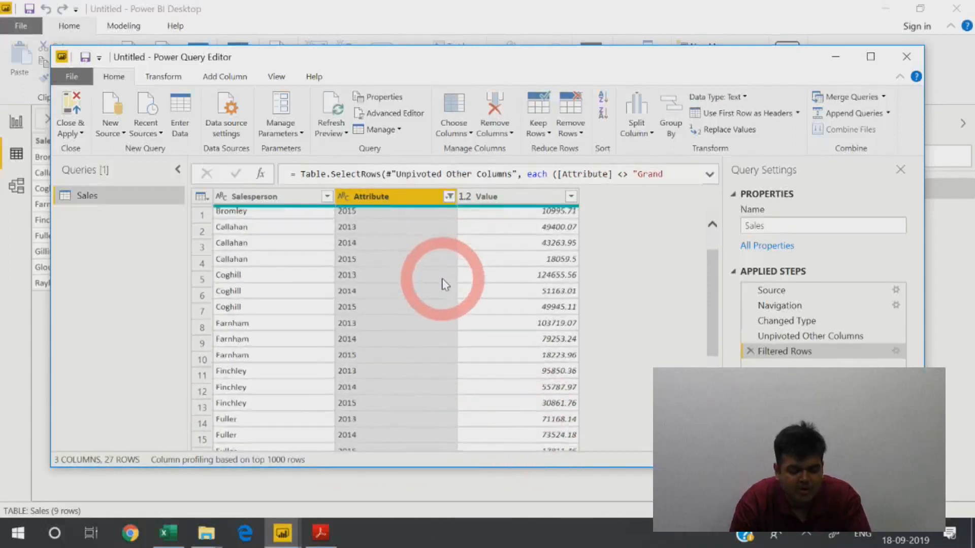
scroll(443, 276, up, 4)
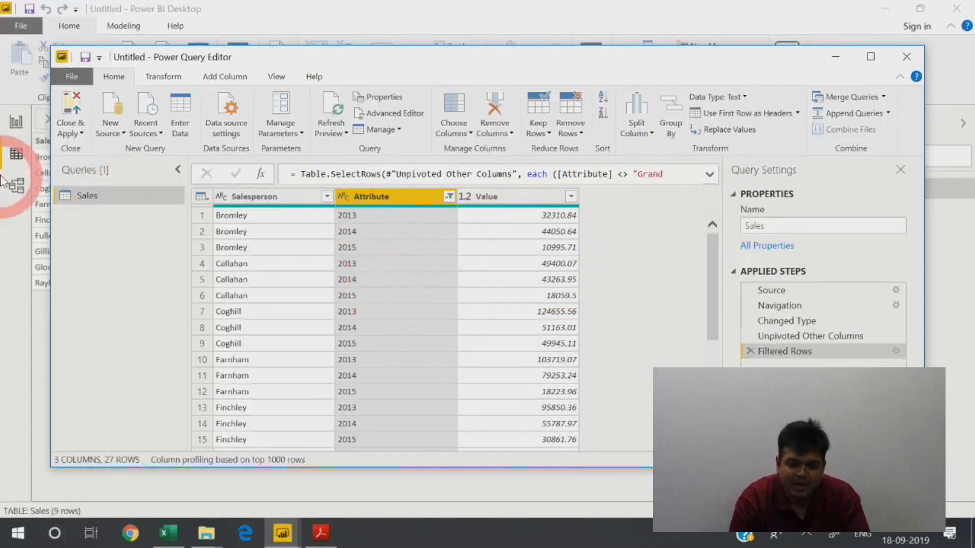
- Close the Power Query Editor with its changes applied and look through the rows of the loaded Sales table
click(66, 133)
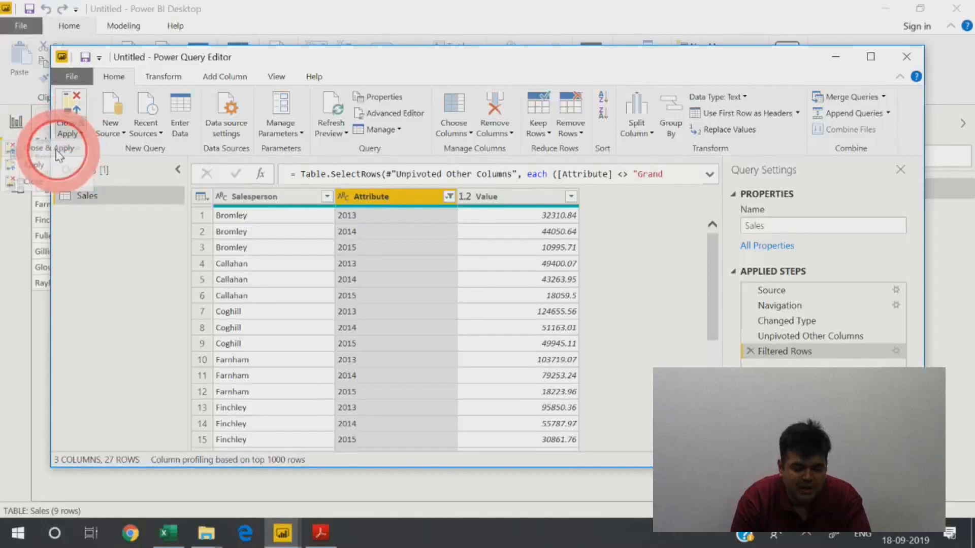
click(33, 181)
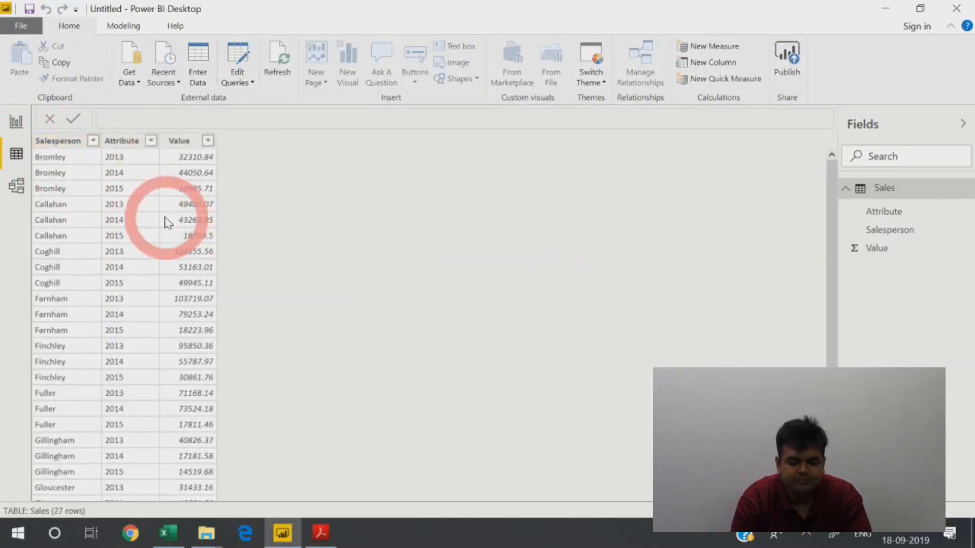
scroll(168, 225, down, 2)
scroll(168, 225, up, 2)
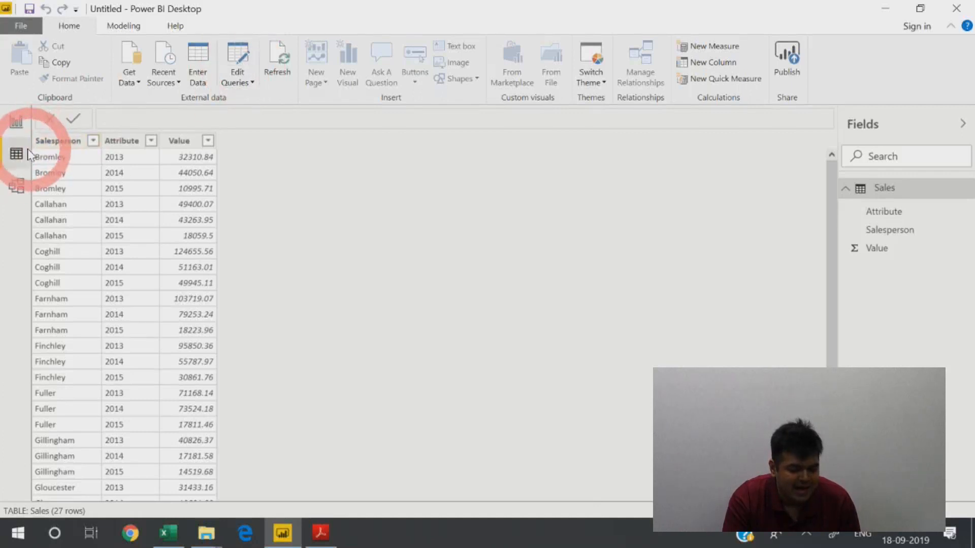
- Look over the commands available for the Salesperson column in the loaded Sales table
click(46, 142)
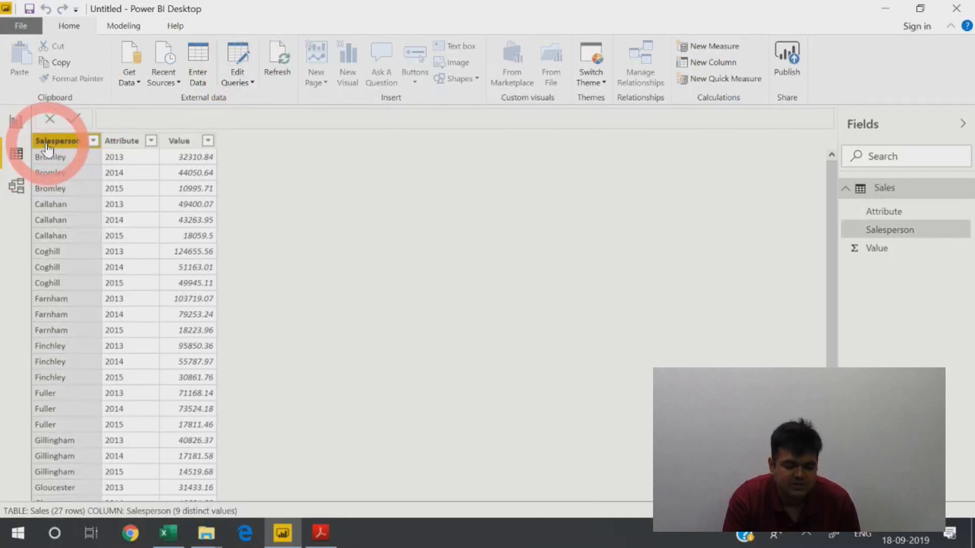
right_click(48, 147)
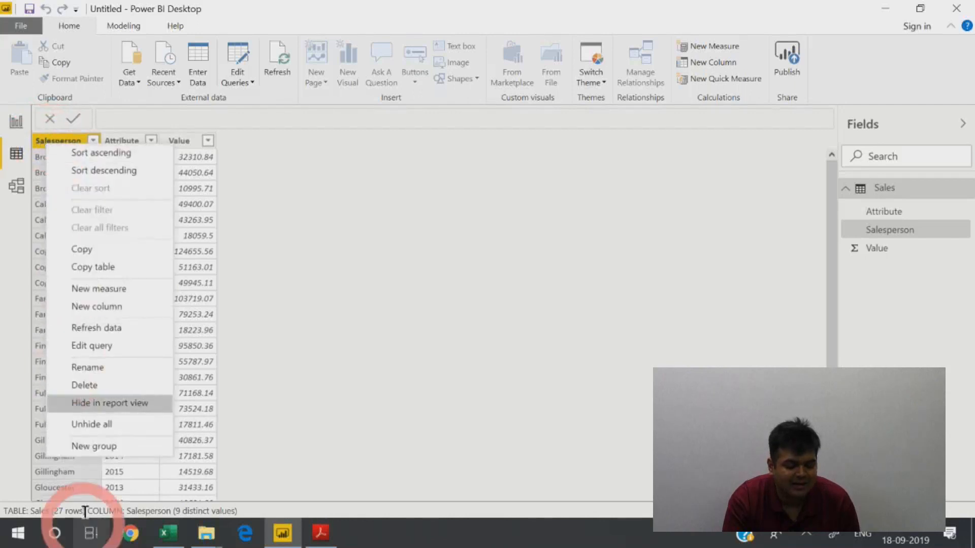
click(497, 359)
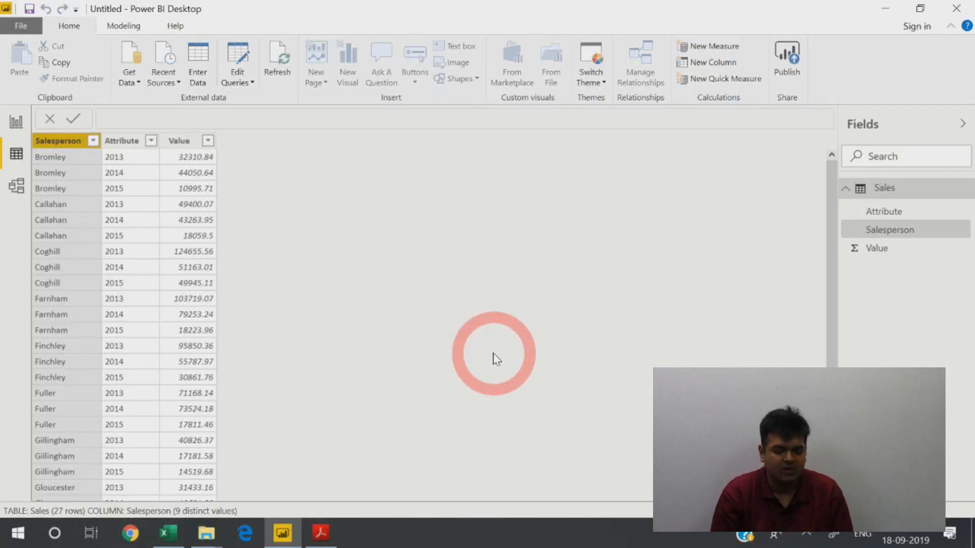
- Close the current report without saving it and start a new blank Power BI Desktop report, dismissing the welcome window
click(956, 7)
click(559, 287)
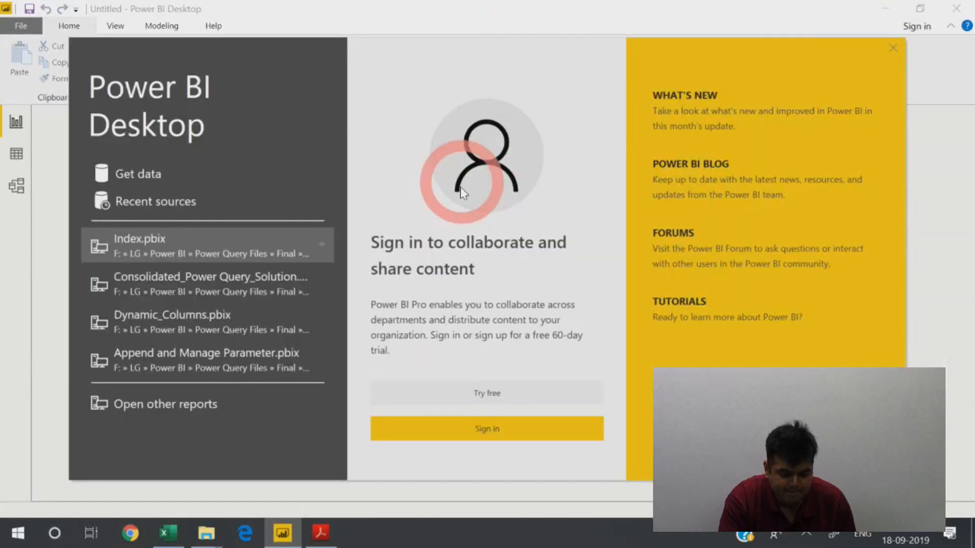
drag(491, 73, 489, 442)
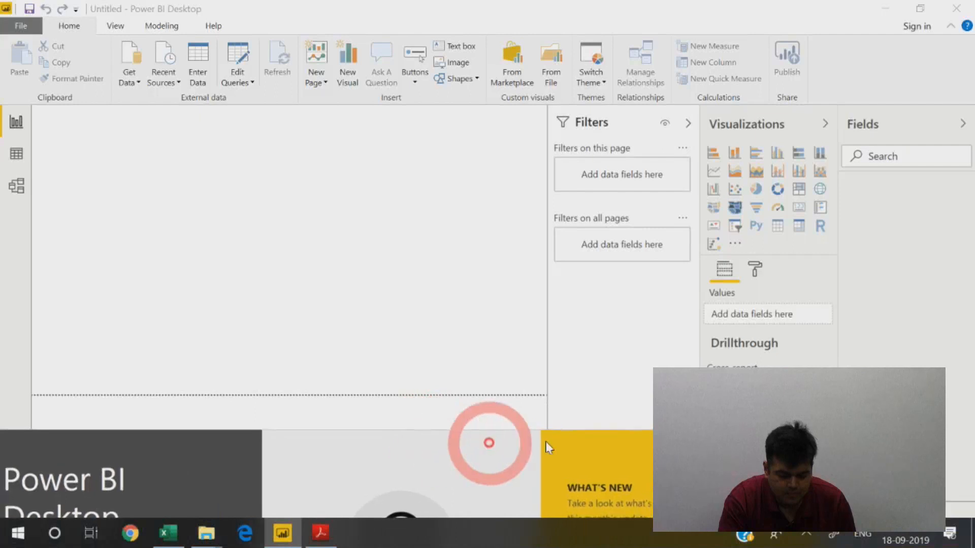
click(501, 298)
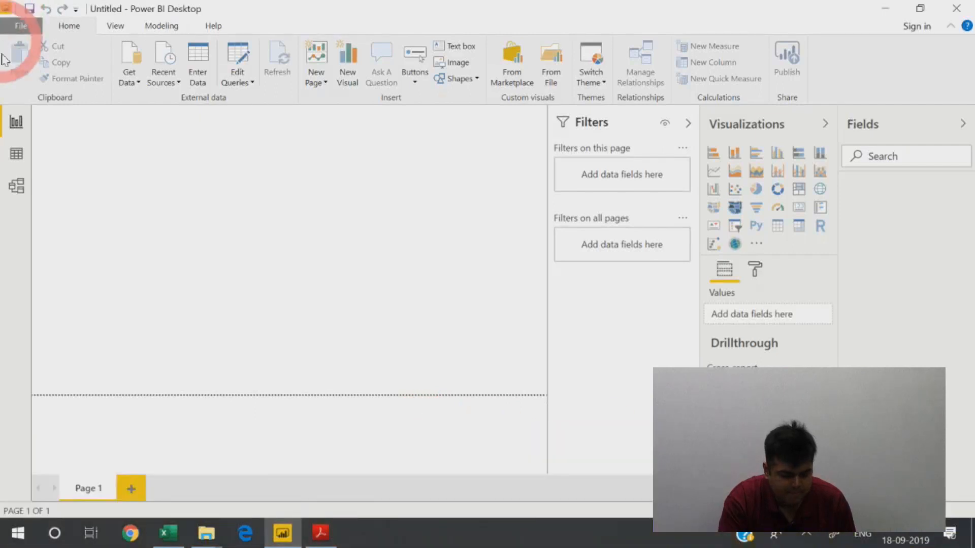
- Load the Sales table from the Pivot-Unpivot Excel workbook into the blank report
click(130, 82)
click(131, 117)
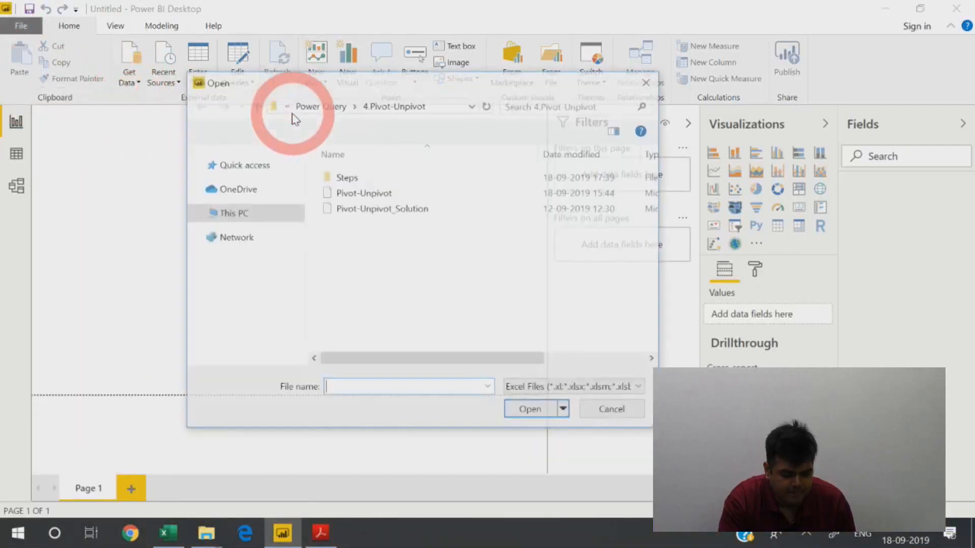
double_click(389, 194)
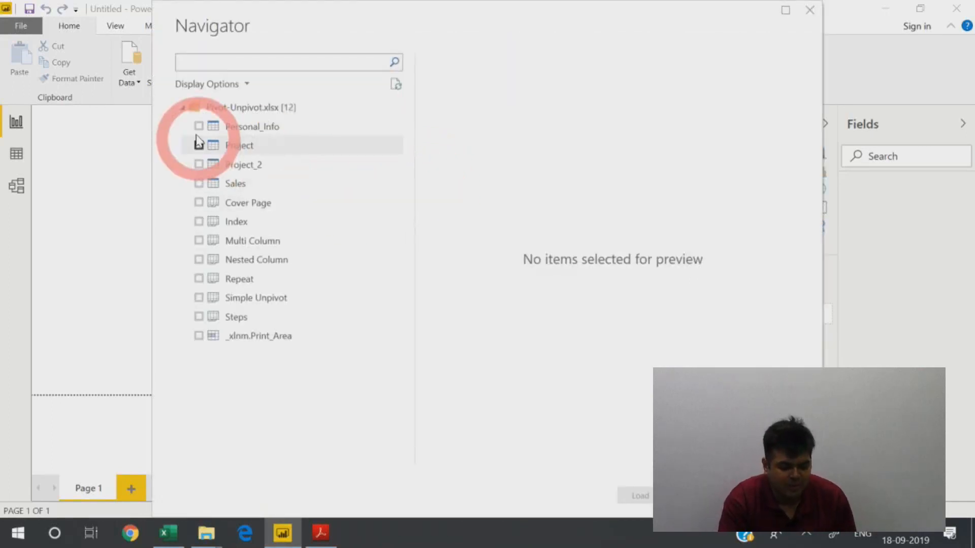
click(236, 183)
click(199, 183)
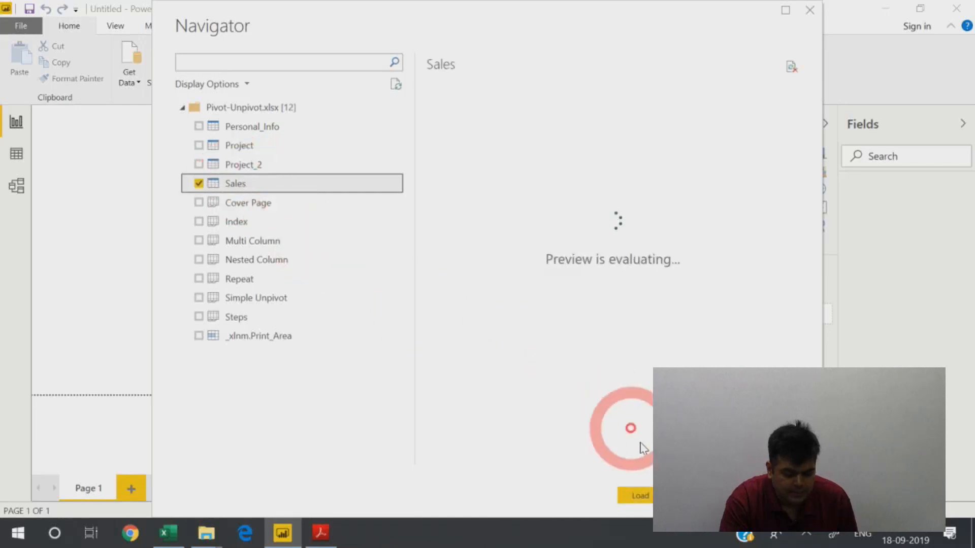
click(639, 495)
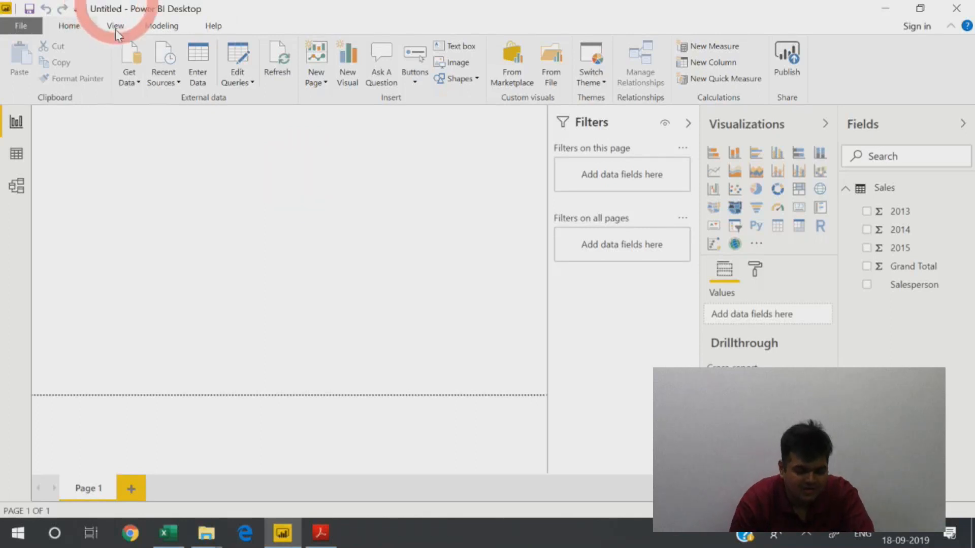
- Open the Sales query in Power Query Editor and compare the unpivot commands offered for the 2014 and Salesperson columns
click(244, 65)
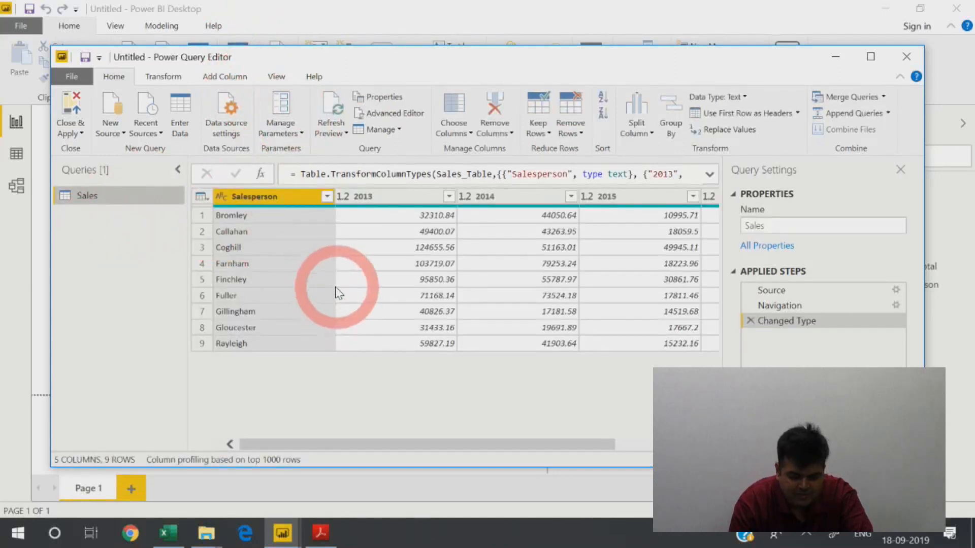
click(412, 206)
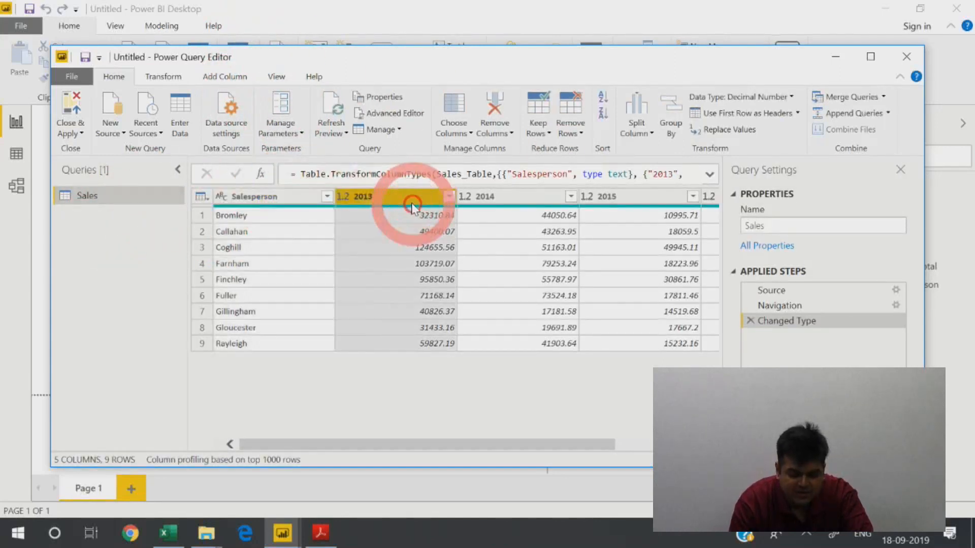
click(526, 193)
right_click(522, 195)
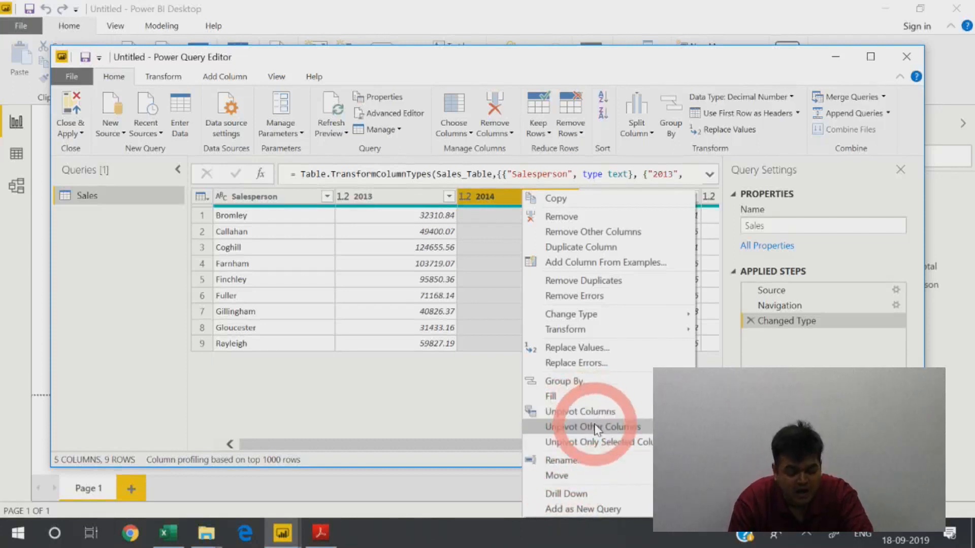
click(271, 199)
right_click(273, 202)
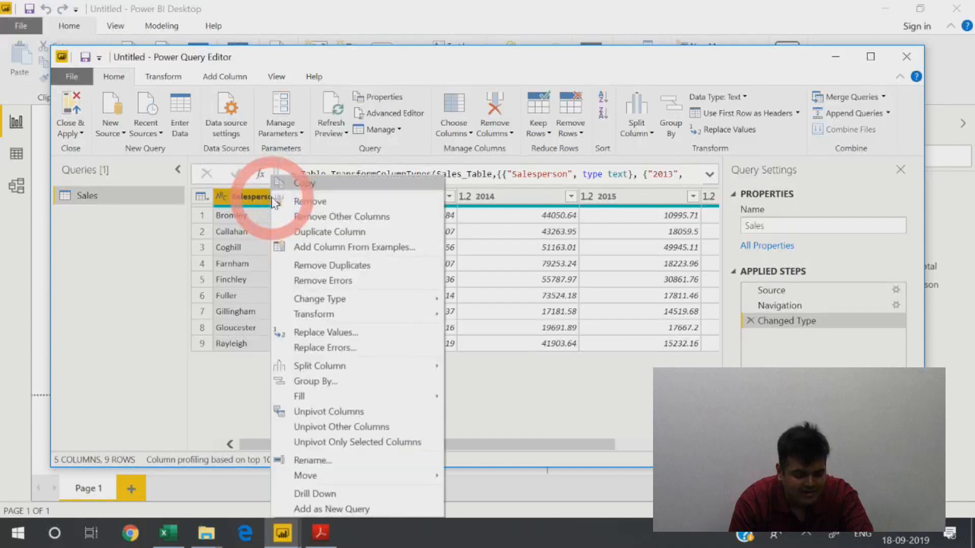
- Unpivot every column except Salesperson in the newly loaded Sales query
click(245, 195)
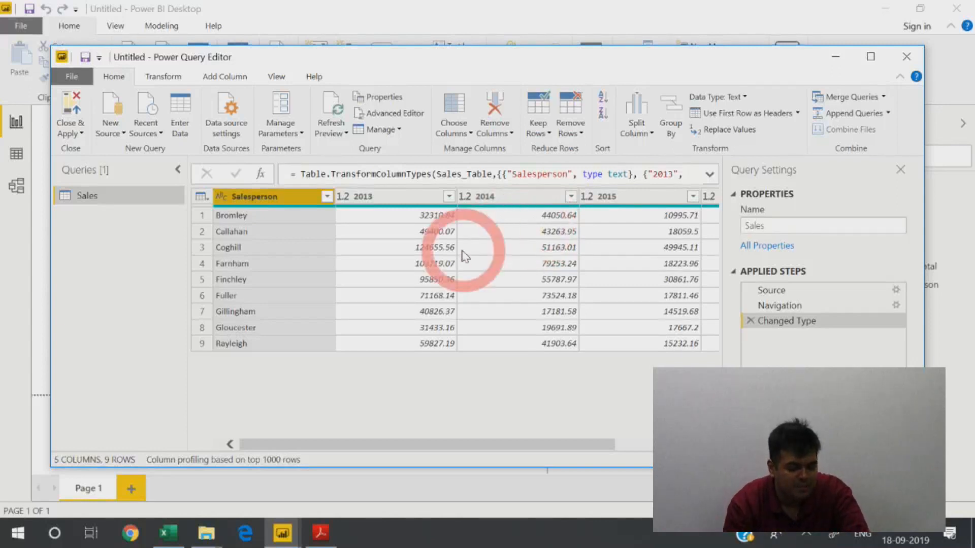
right_click(251, 196)
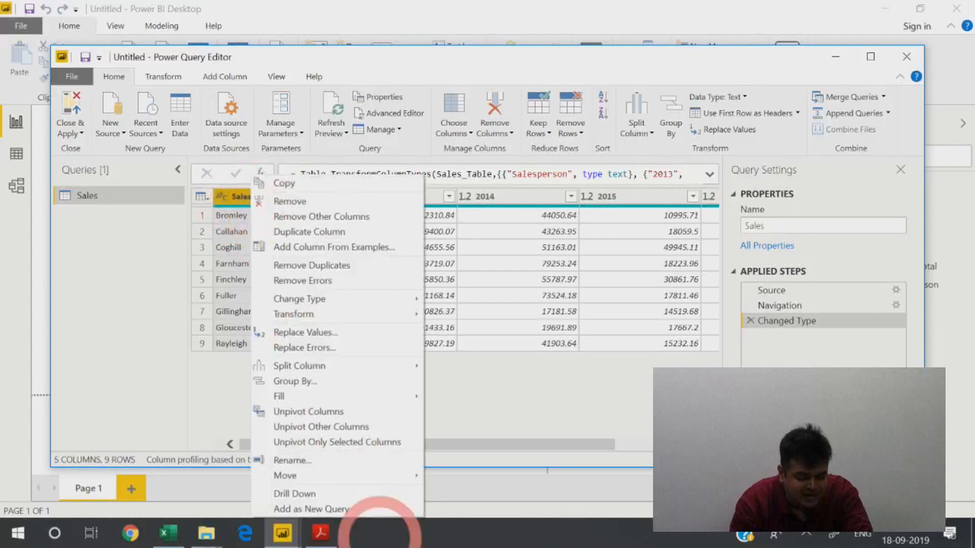
click(364, 429)
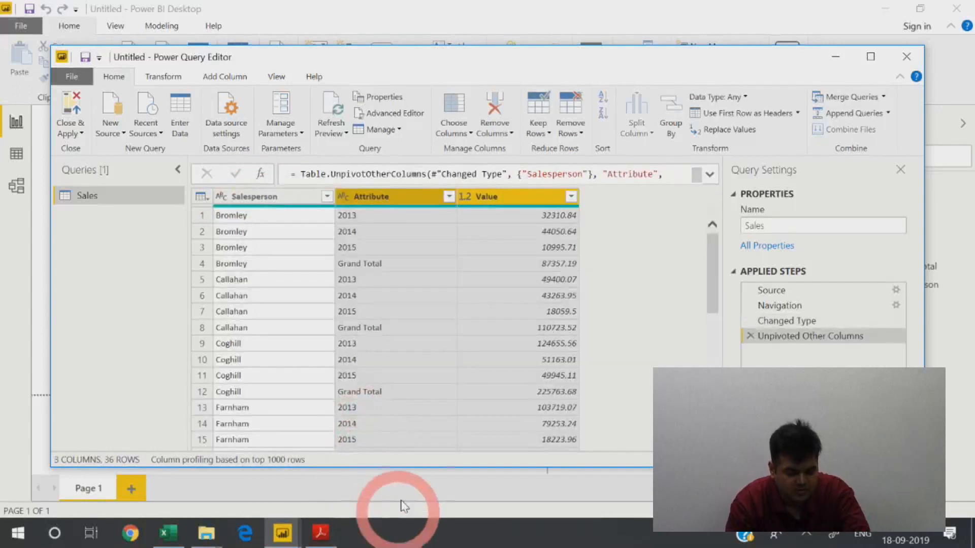
- Exclude the Grand Total rows from the Attribute column of the Sales query
click(448, 196)
click(260, 419)
click(367, 445)
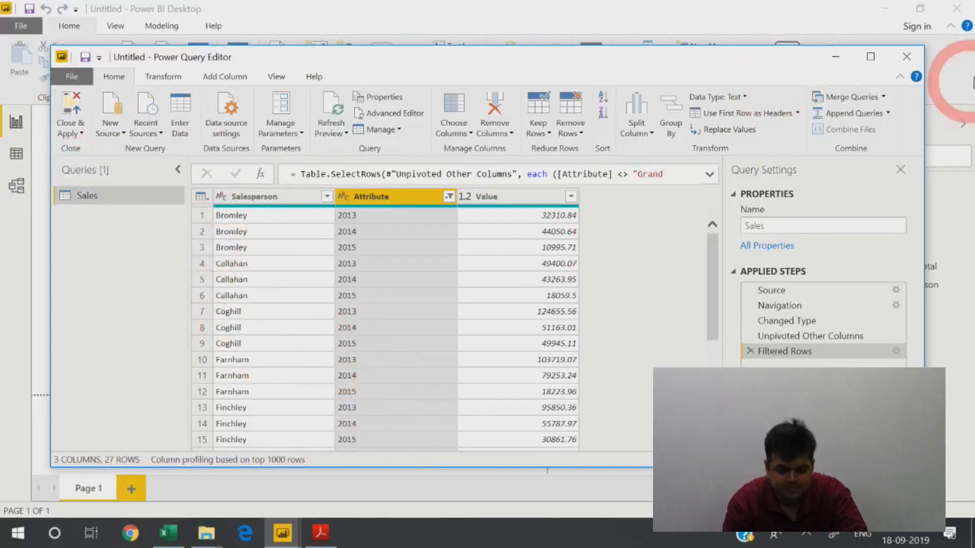
- Close the Power Query Editor without applying the changes and switch to the Multi Column sheet of the Pivot-Unpivot workbook in Excel
click(906, 56)
click(558, 288)
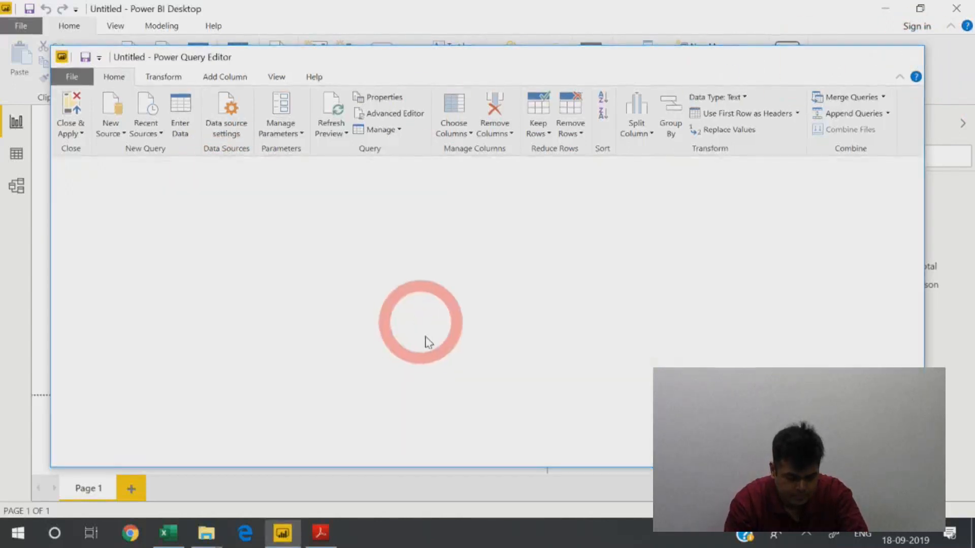
click(283, 538)
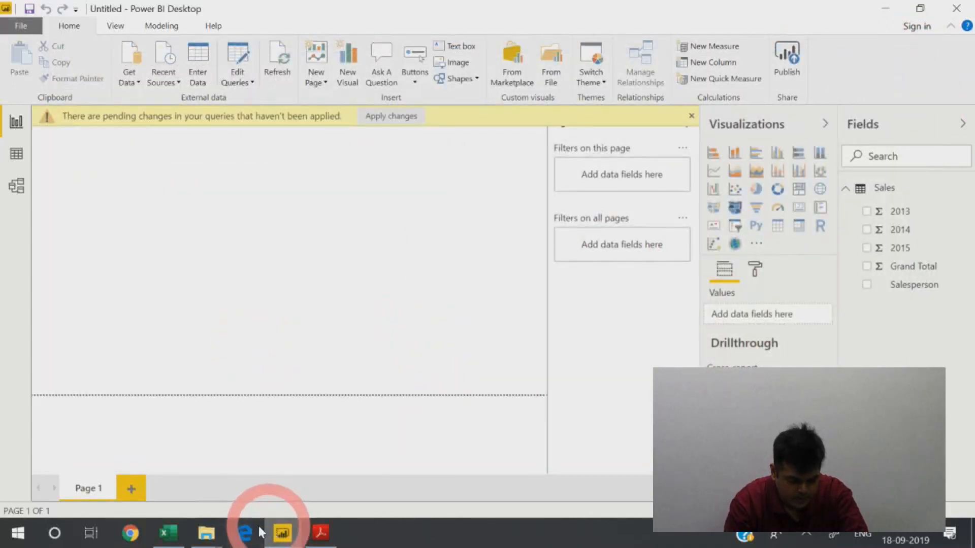
click(168, 533)
click(286, 492)
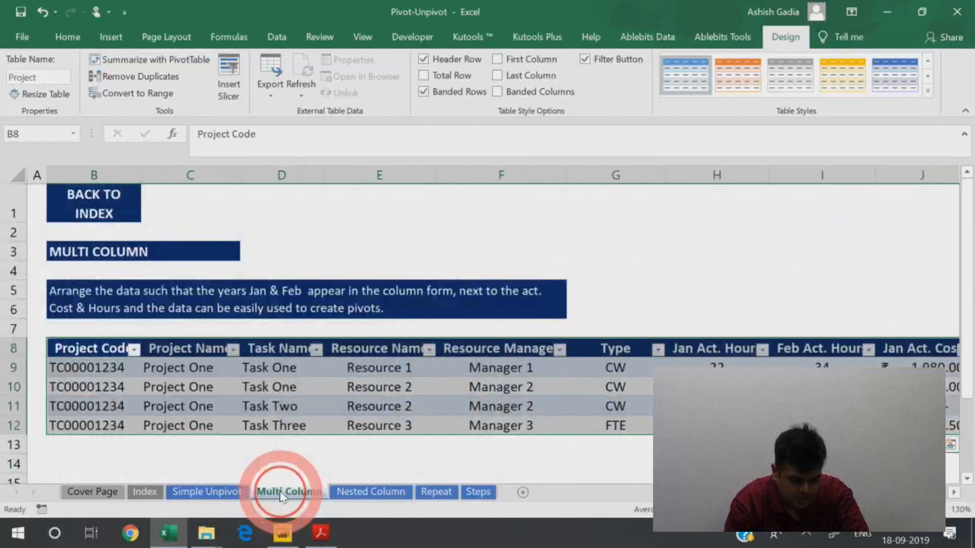